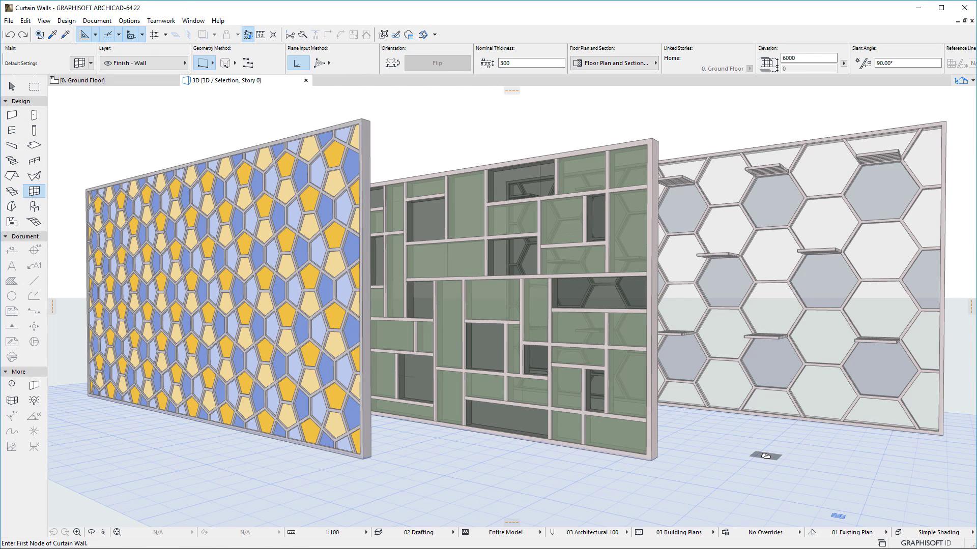
# Step: Switch the 3D window to the saved Pattern Definition view from Recent Related Views
pyautogui.rightClick(266, 82)
pyautogui.moveTo(274, 90)
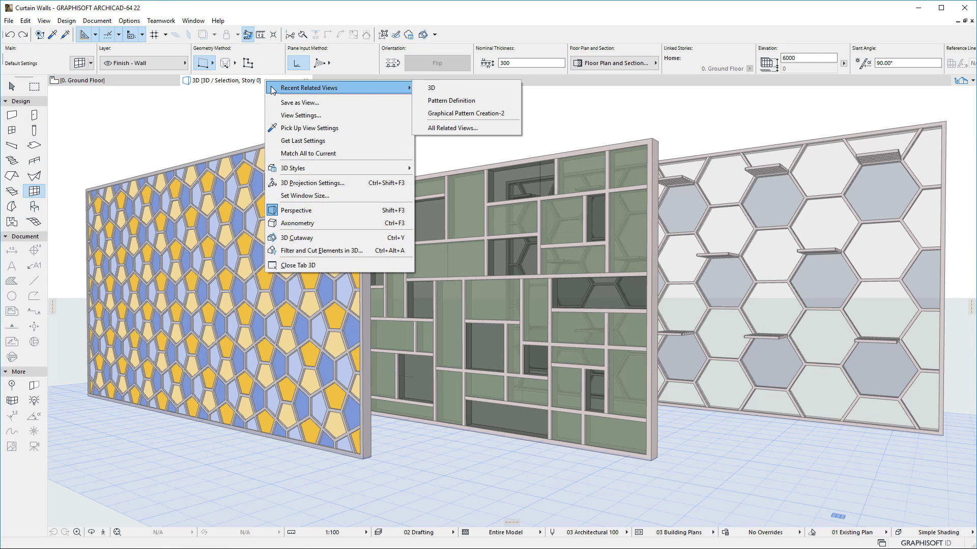
pyautogui.click(443, 103)
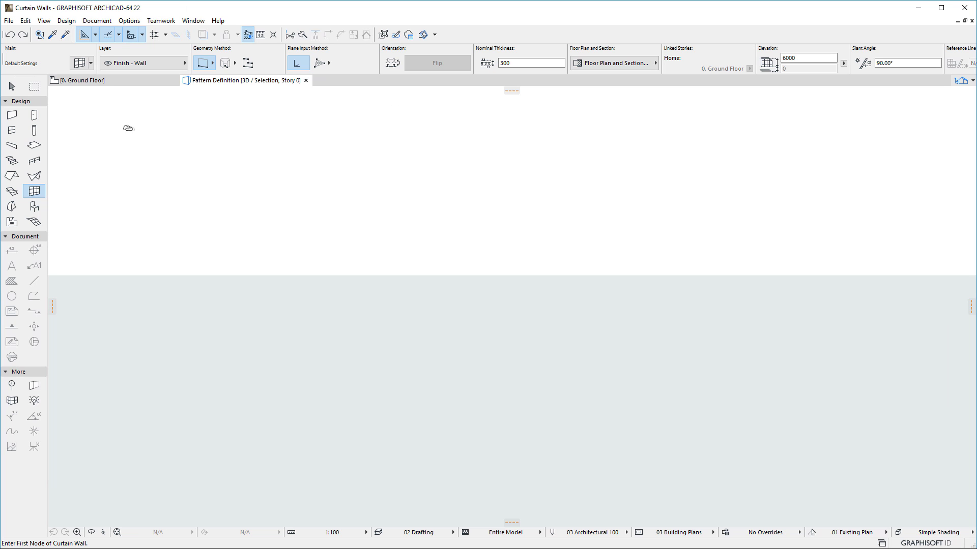
pyautogui.click(78, 68)
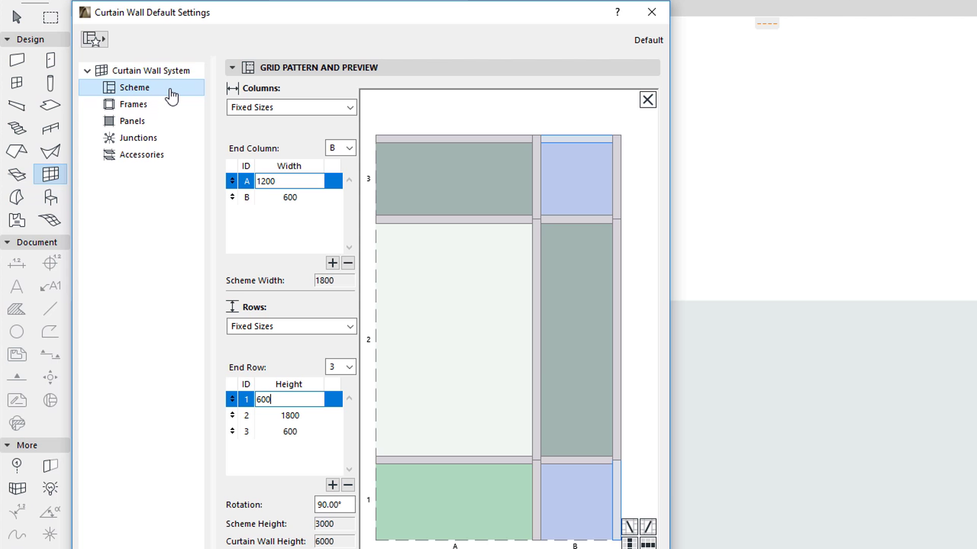
pyautogui.click(349, 107)
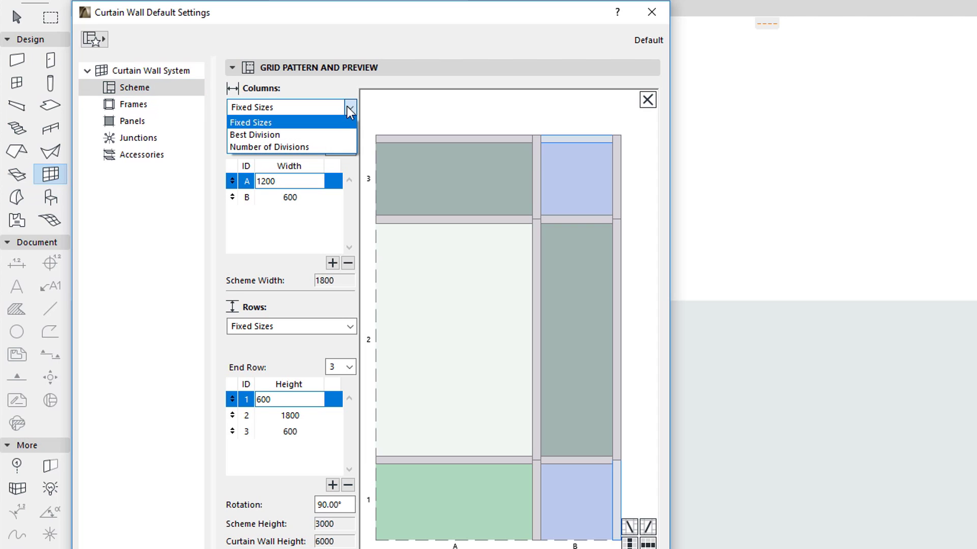
pyautogui.click(349, 135)
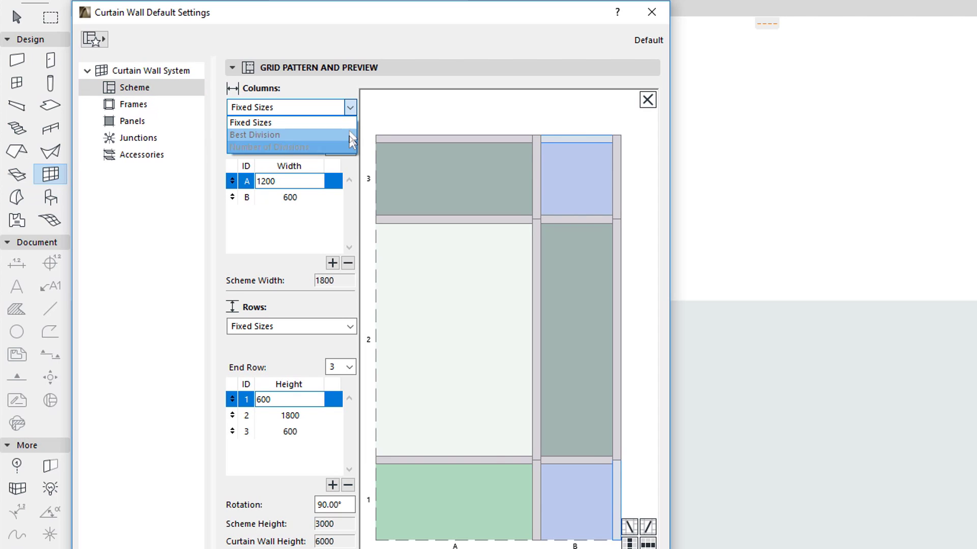
pyautogui.click(351, 327)
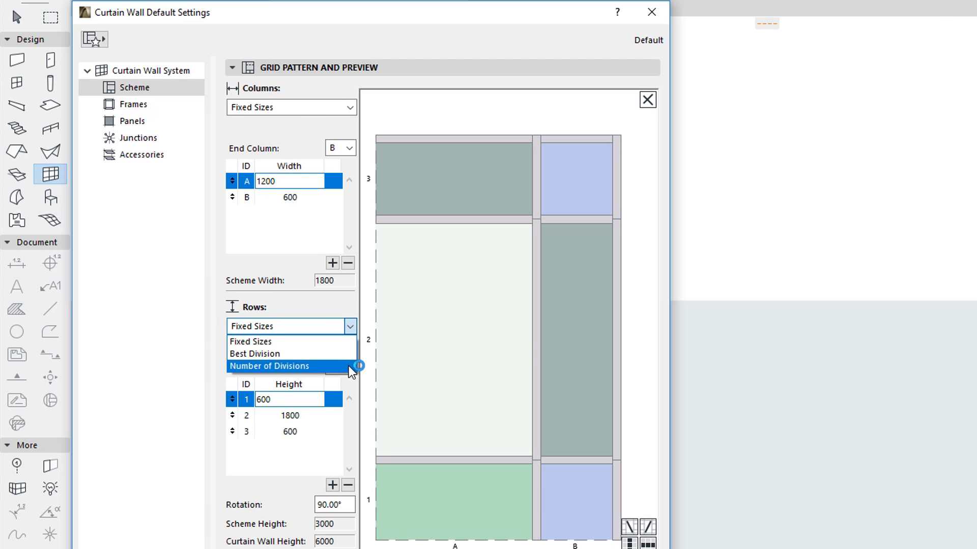
pyautogui.click(349, 346)
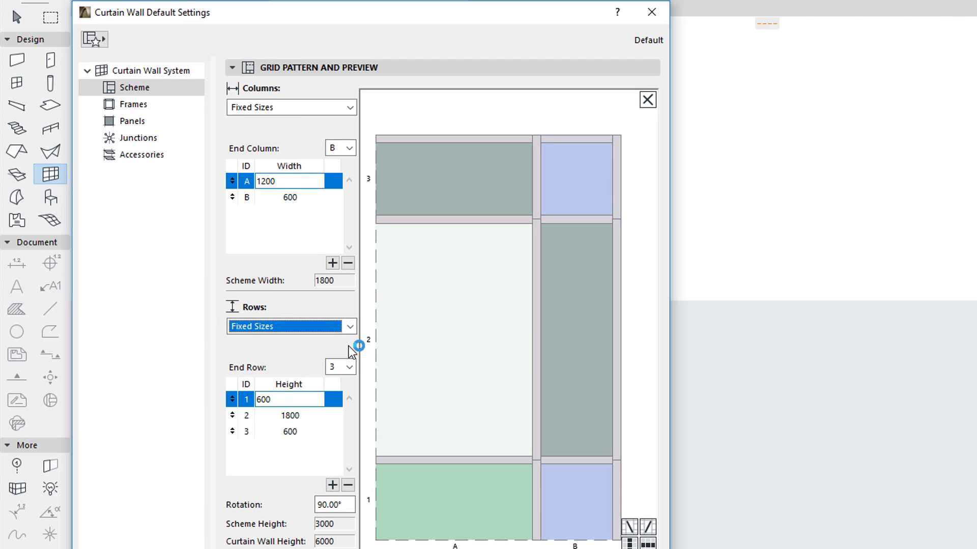
pyautogui.press('Return')
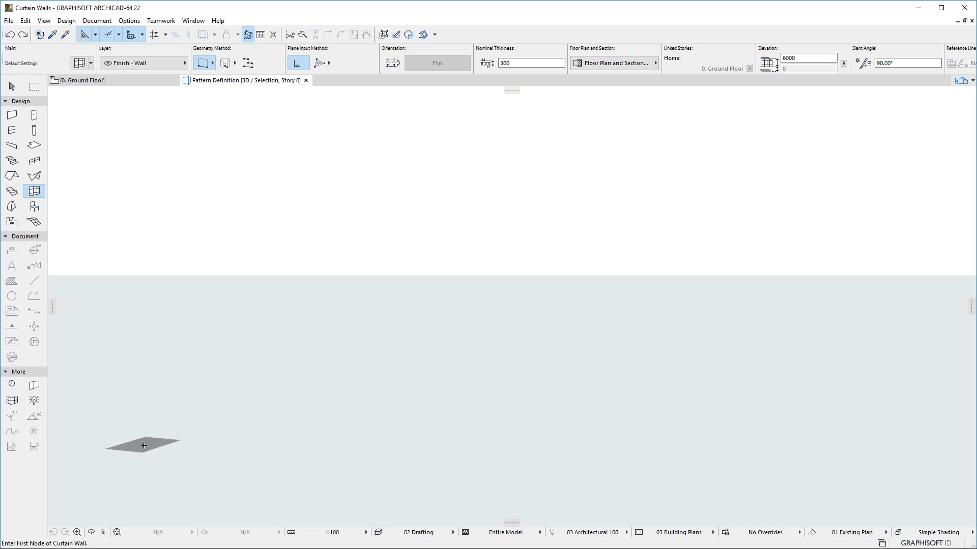
pyautogui.click(143, 446)
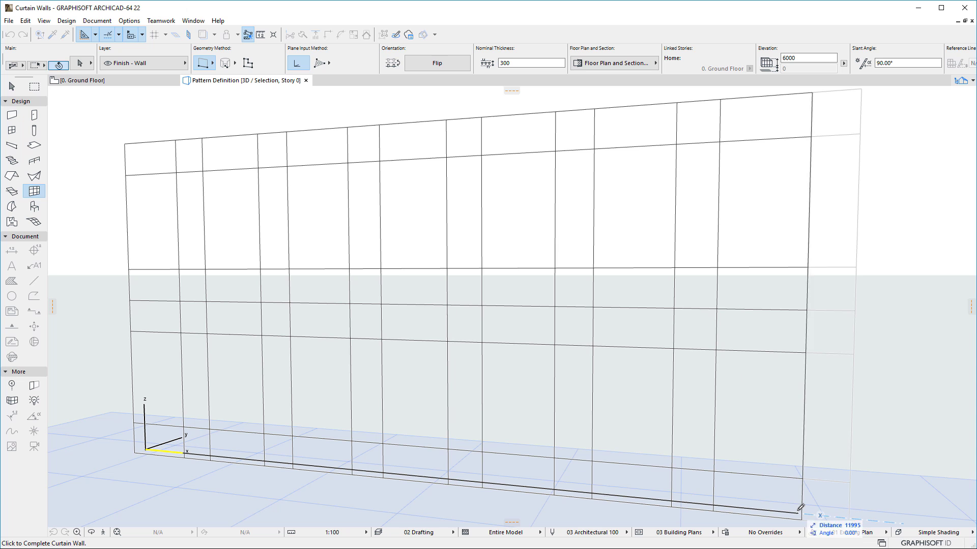
pyautogui.click(803, 509)
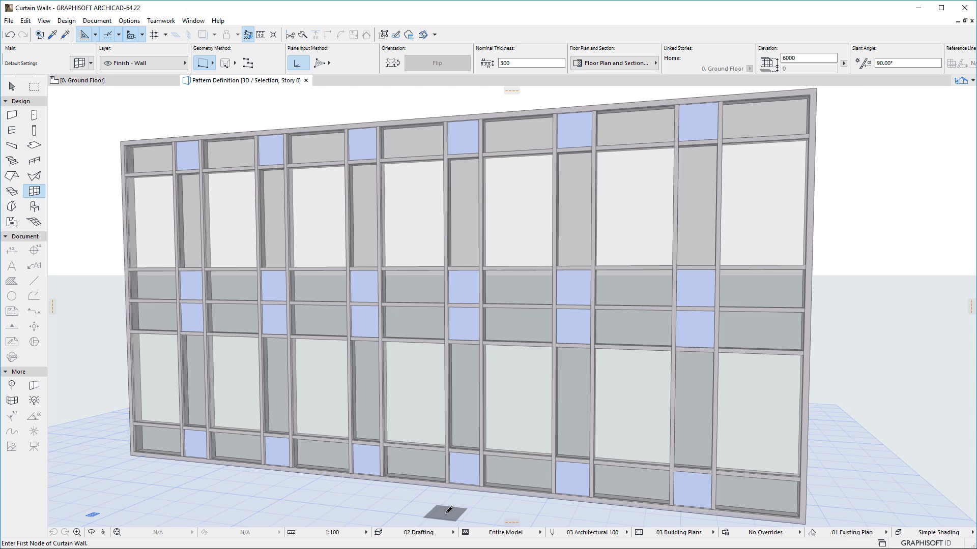
pyautogui.hotkey('ctrl', 'z')
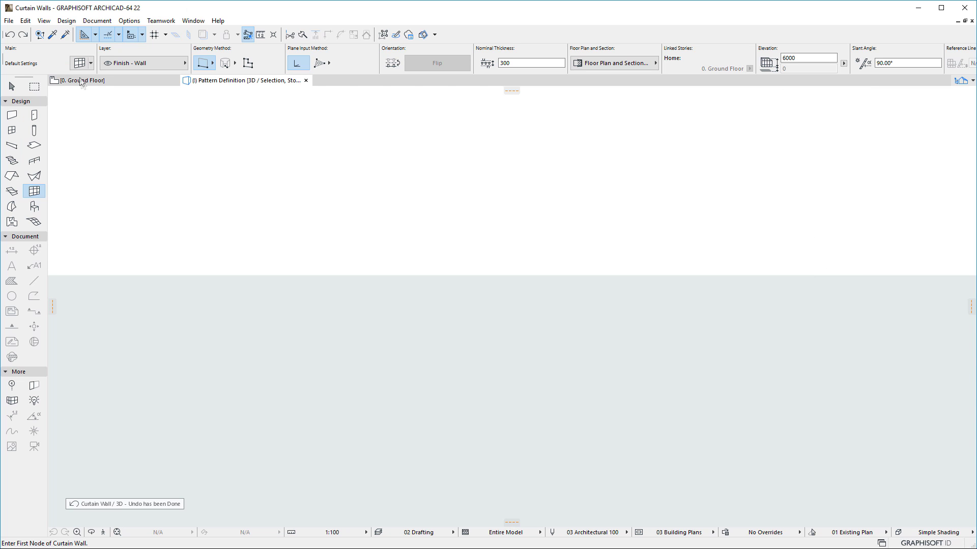
# Step: Set the scheme columns to Best Division and finish a new curtain wall in 3D
pyautogui.click(80, 63)
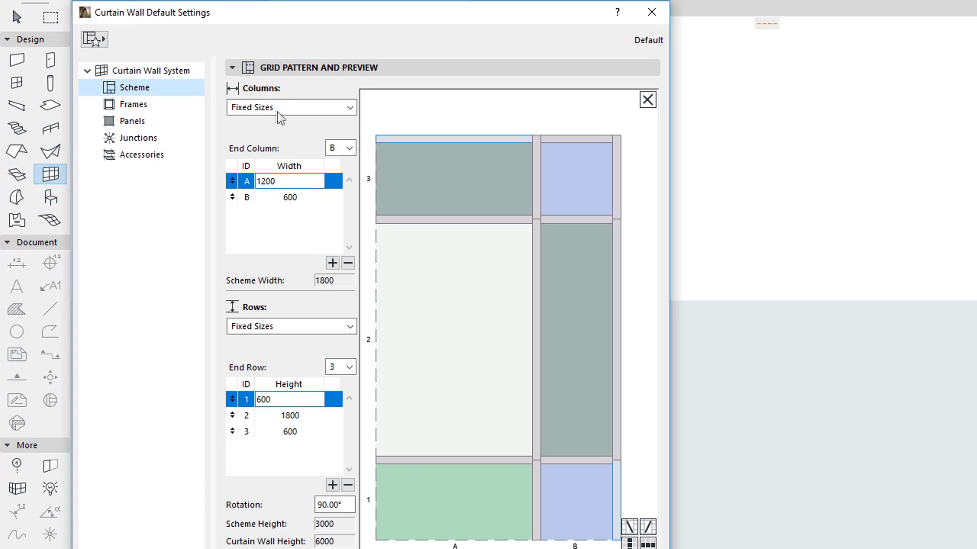
pyautogui.click(188, 148)
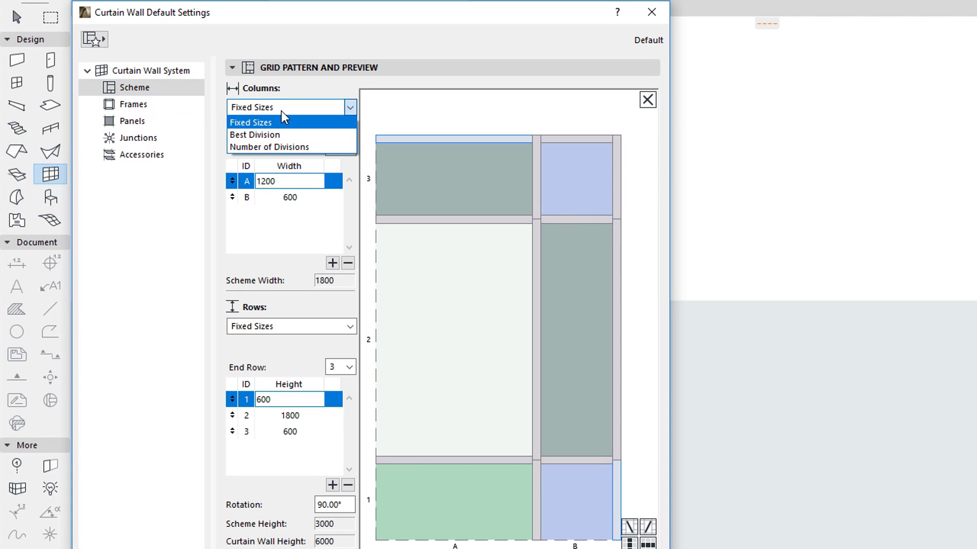
pyautogui.click(300, 134)
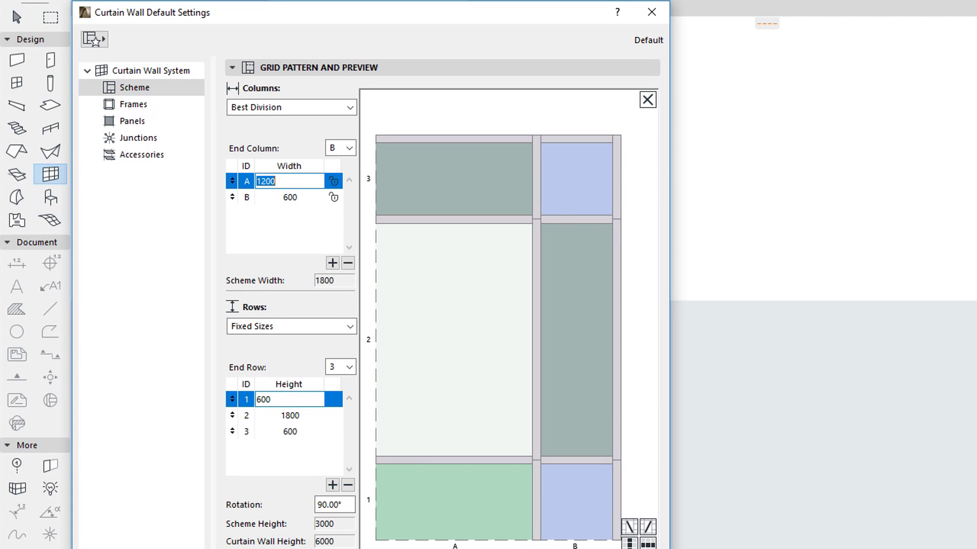
pyautogui.press('Return')
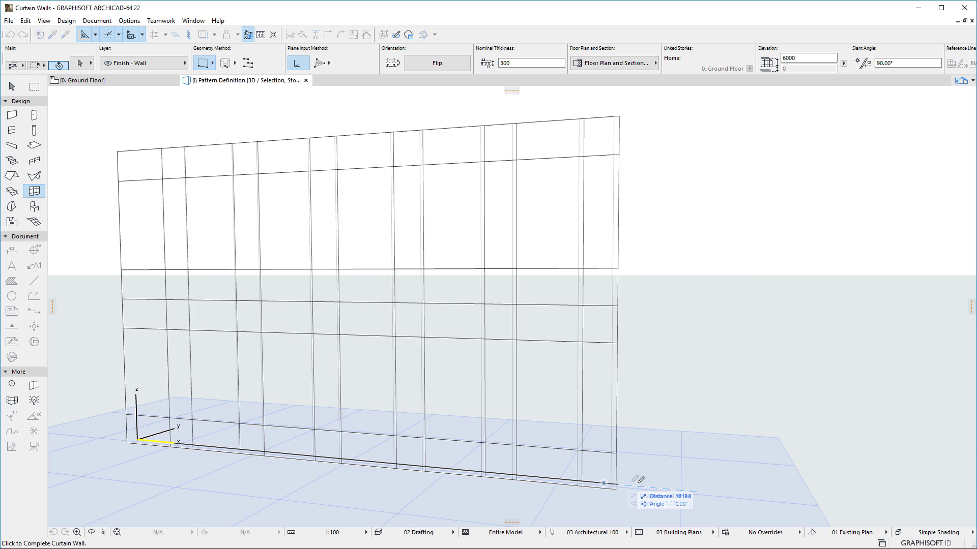
pyautogui.click(705, 486)
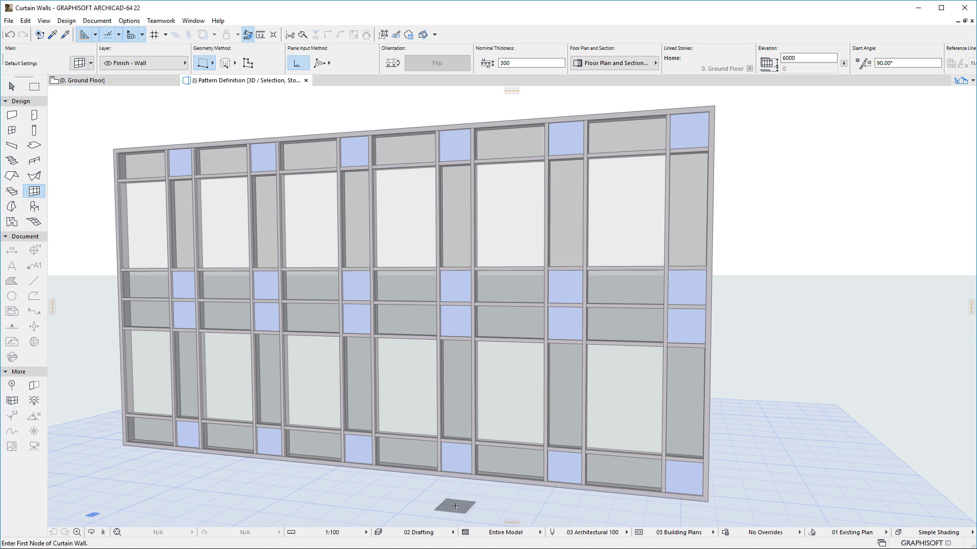
# Step: Undo the test wall and set the columns to Number of Divisions with 8 divisions
pyautogui.hotkey('ctrl', 'z')
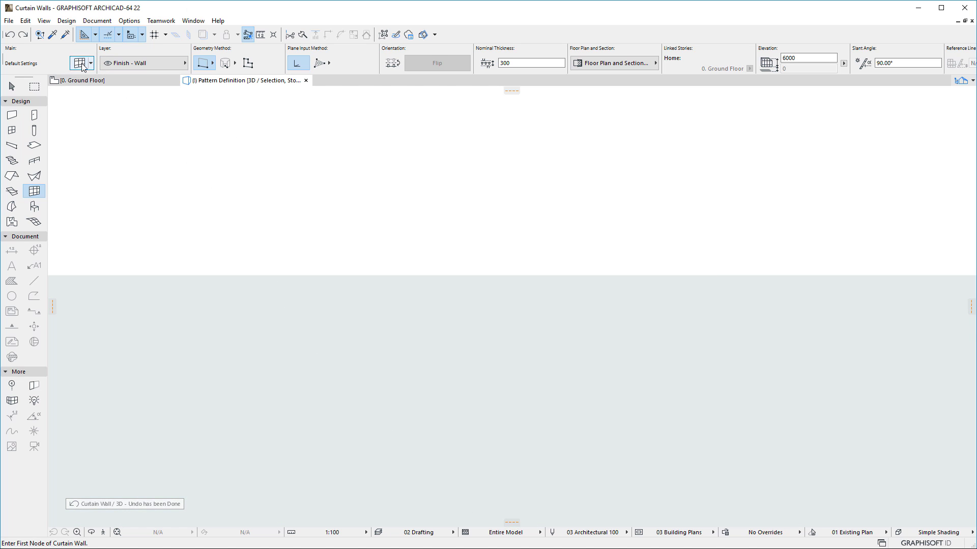
pyautogui.click(82, 64)
pyautogui.click(218, 147)
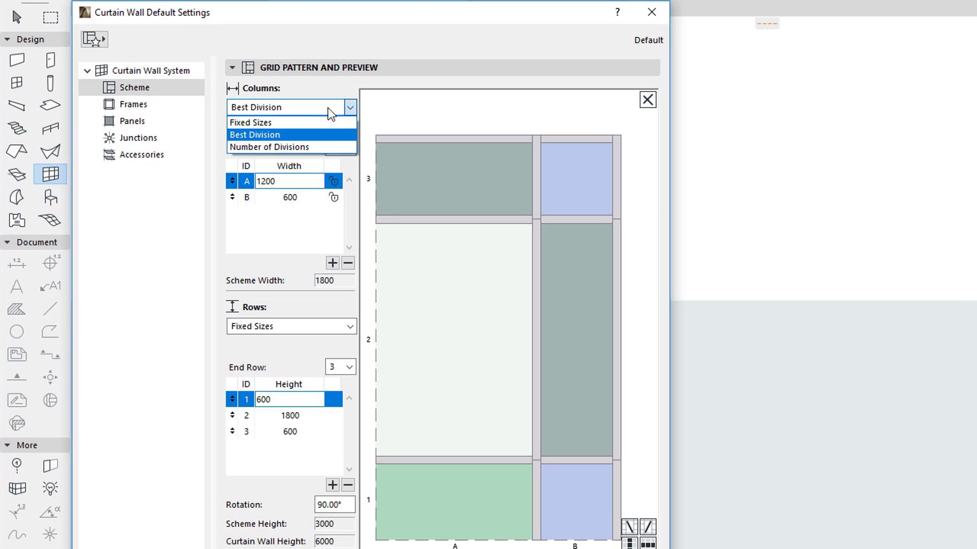
pyautogui.click(348, 149)
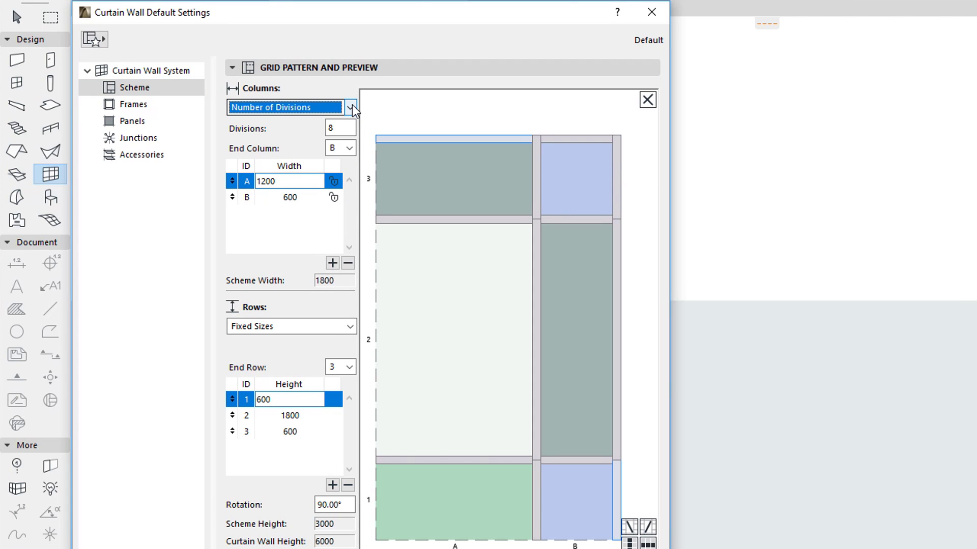
pyautogui.doubleClick(339, 128)
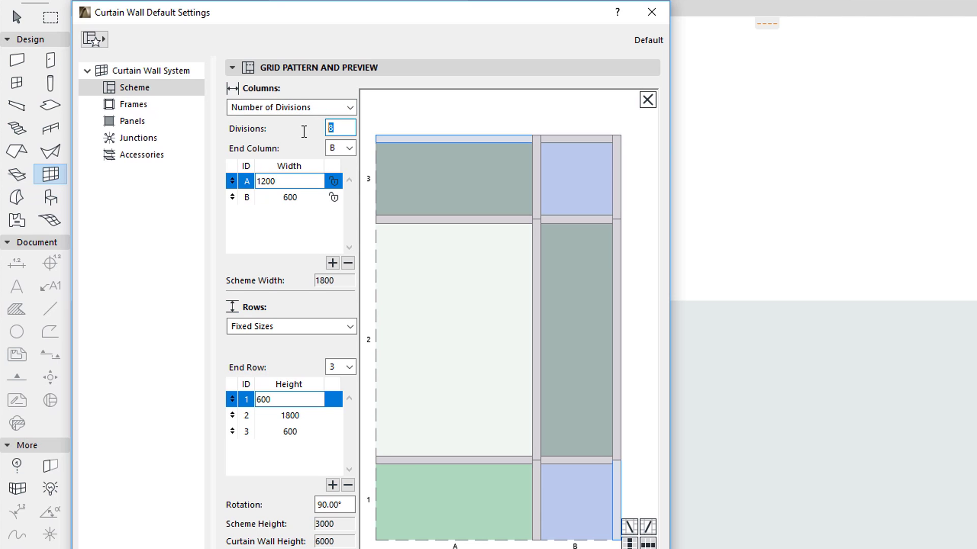
pyautogui.click(348, 129)
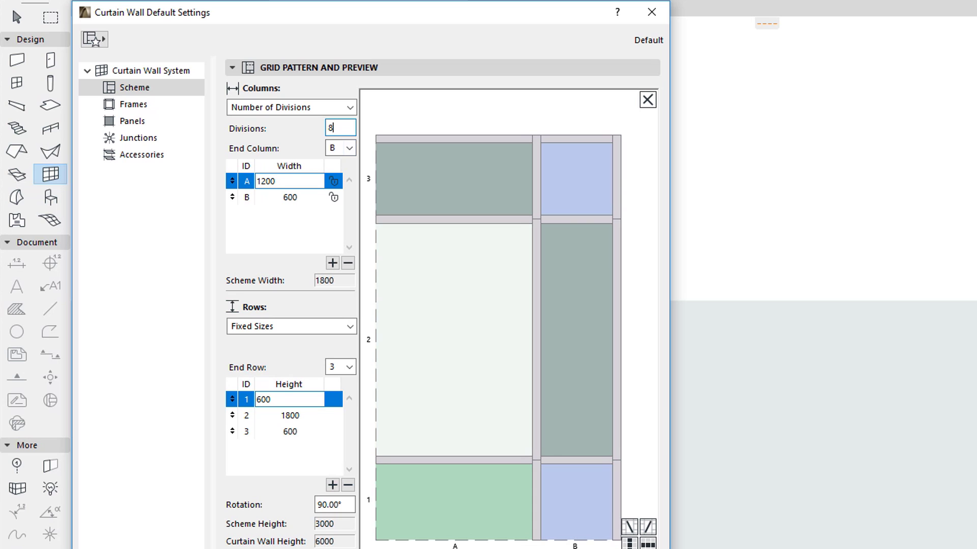
pyautogui.press('Return')
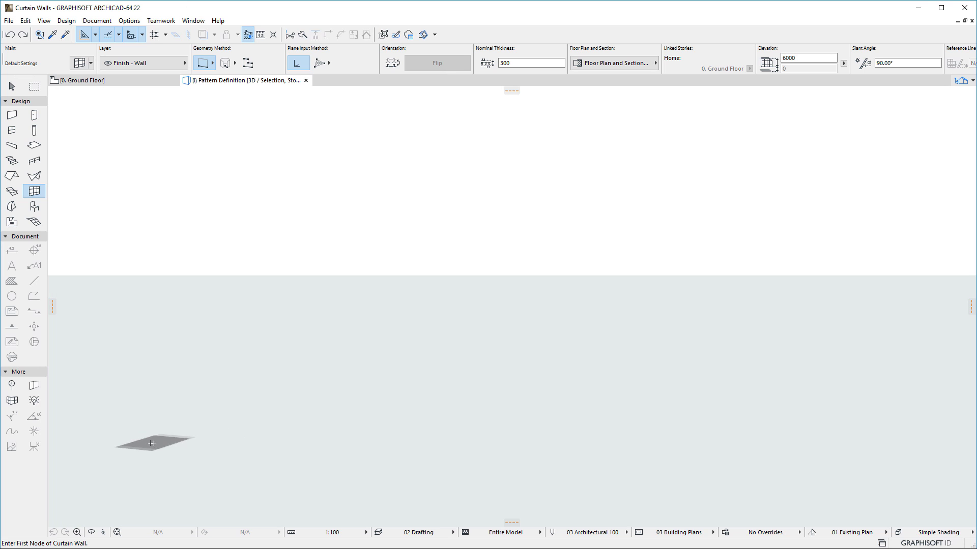
# Step: Draw a test curtain wall between two points, then undo it
pyautogui.click(150, 444)
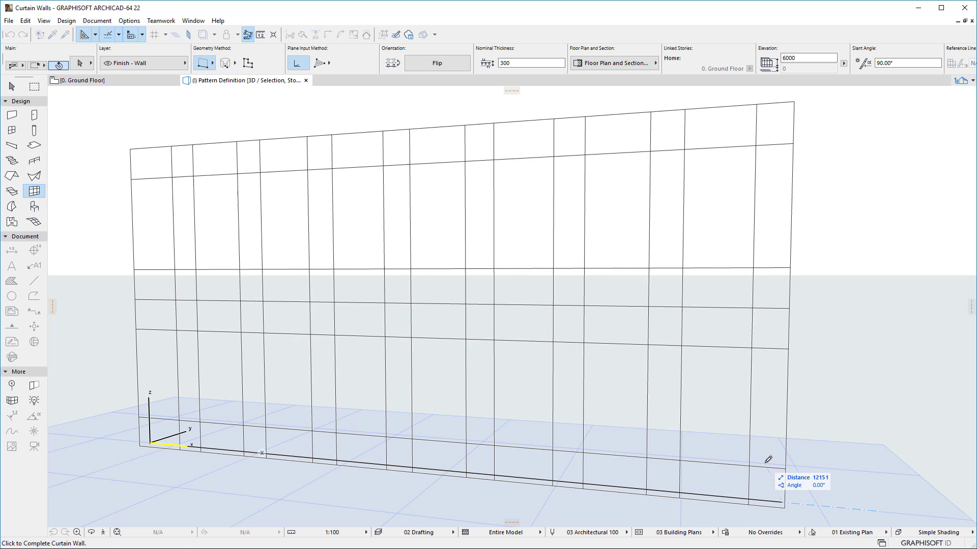
pyautogui.click(759, 459)
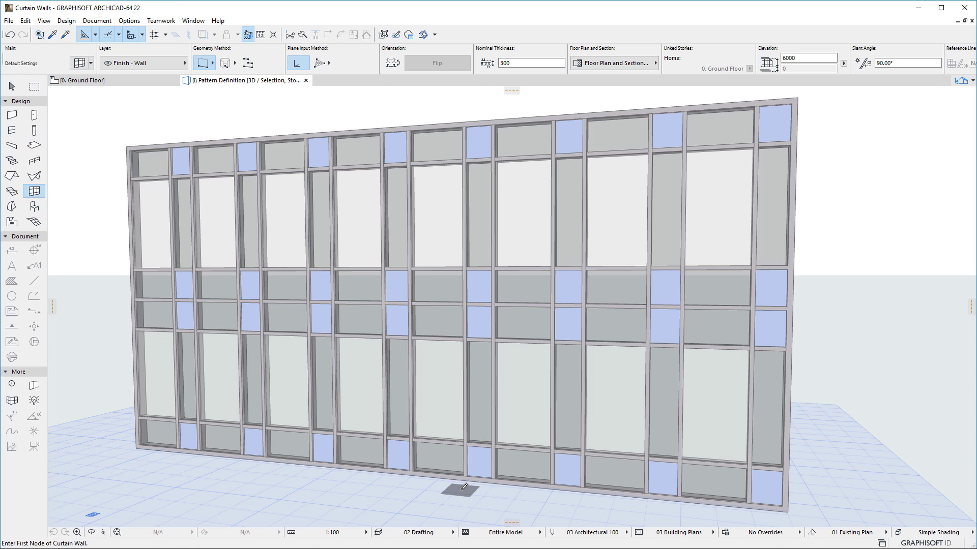
pyautogui.hotkey('ctrl', 'z')
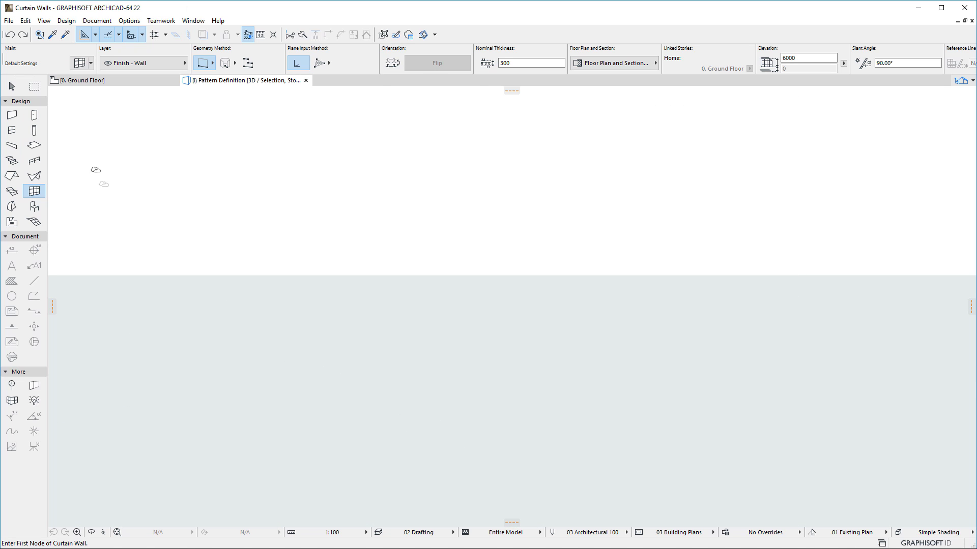
# Step: Set the scheme column widths to 1200 for A and 600 for B
pyautogui.click(80, 64)
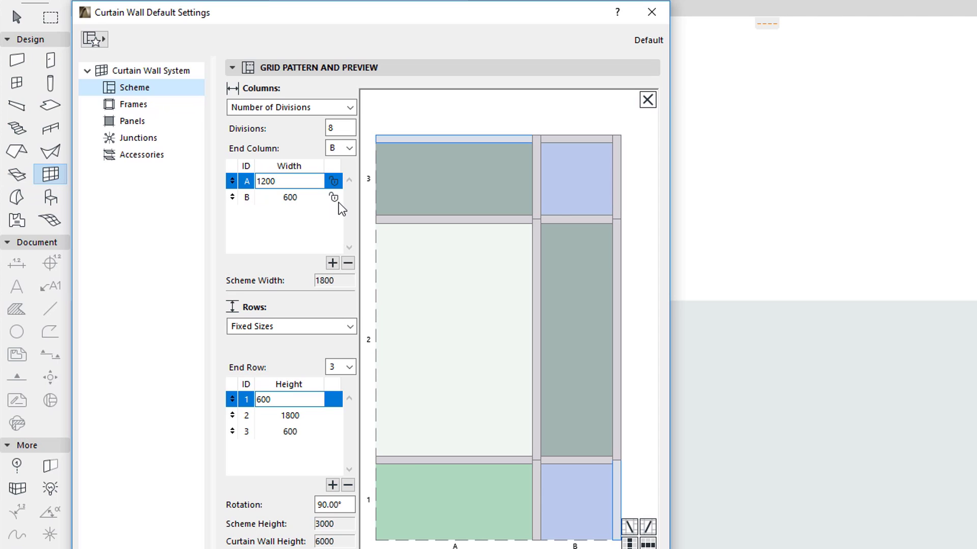
pyautogui.click(337, 198)
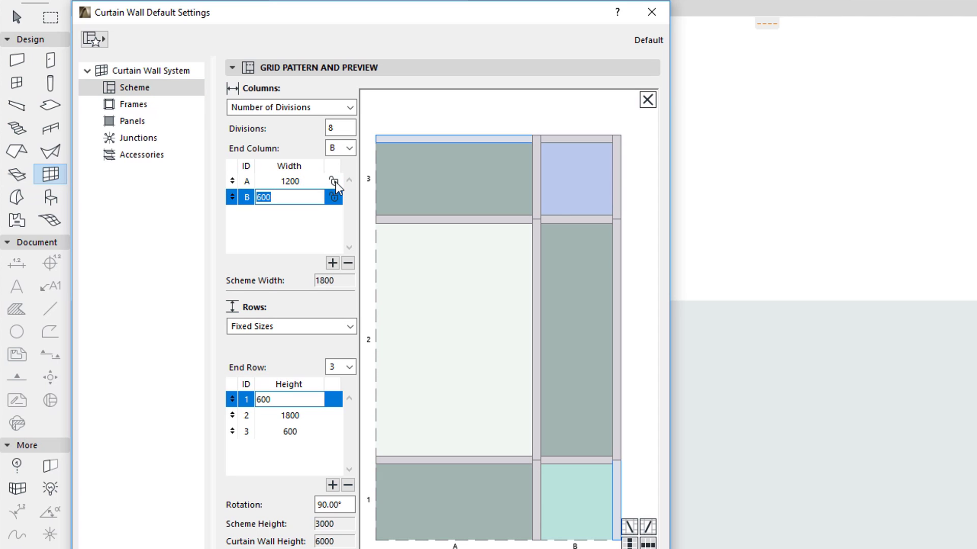
pyautogui.click(335, 182)
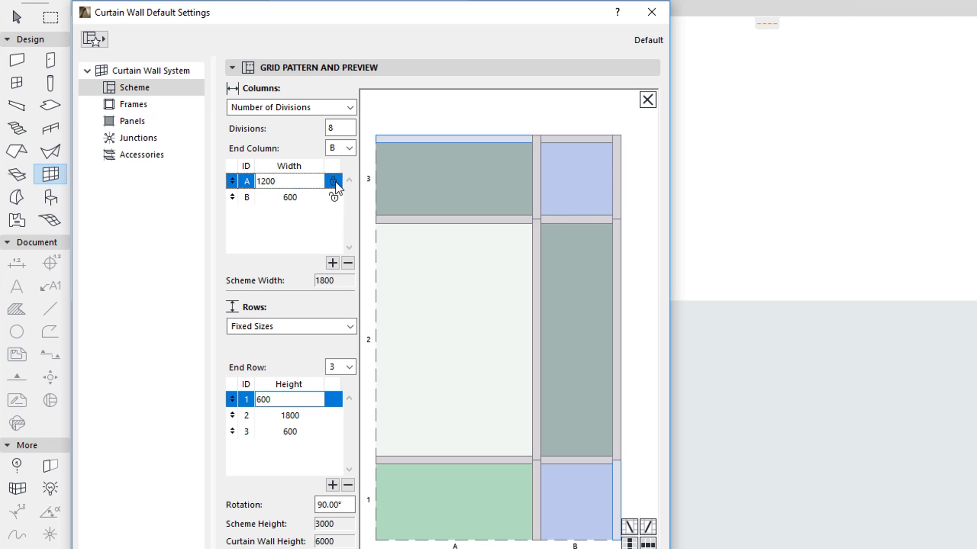
pyautogui.click(309, 196)
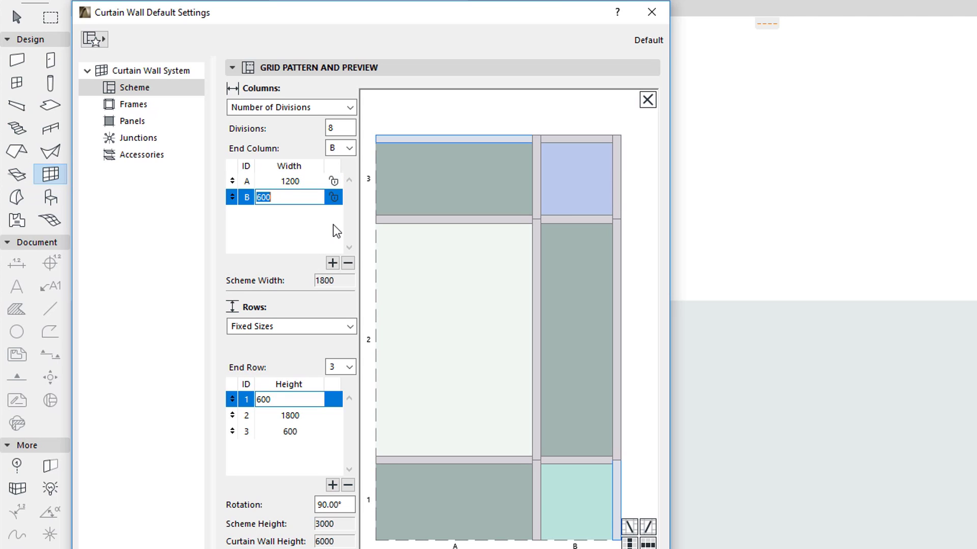
pyautogui.click(310, 184)
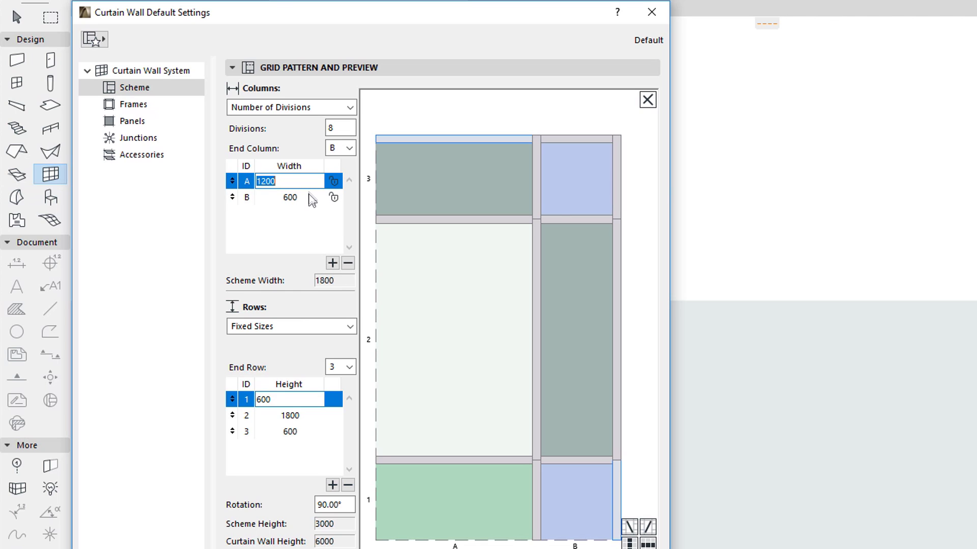
pyautogui.click(309, 195)
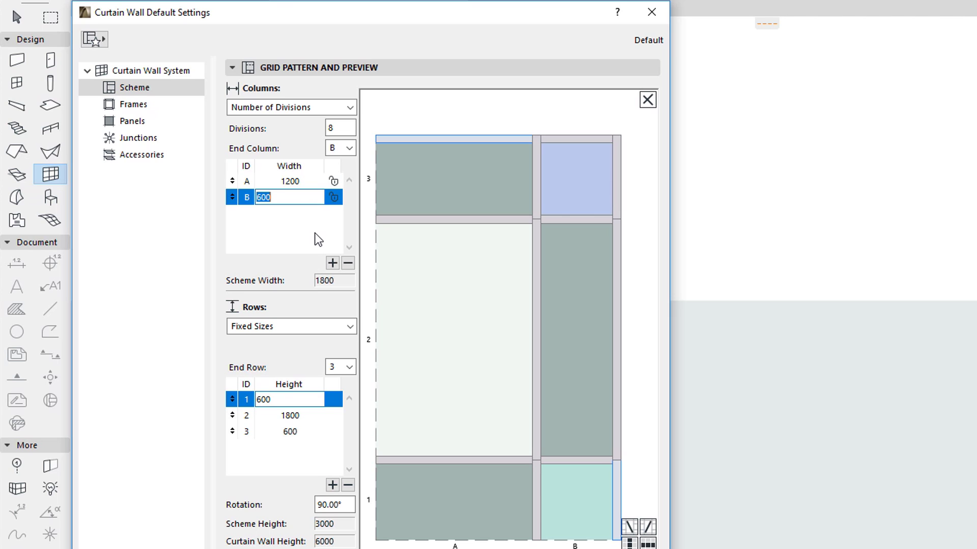
pyautogui.press('End')
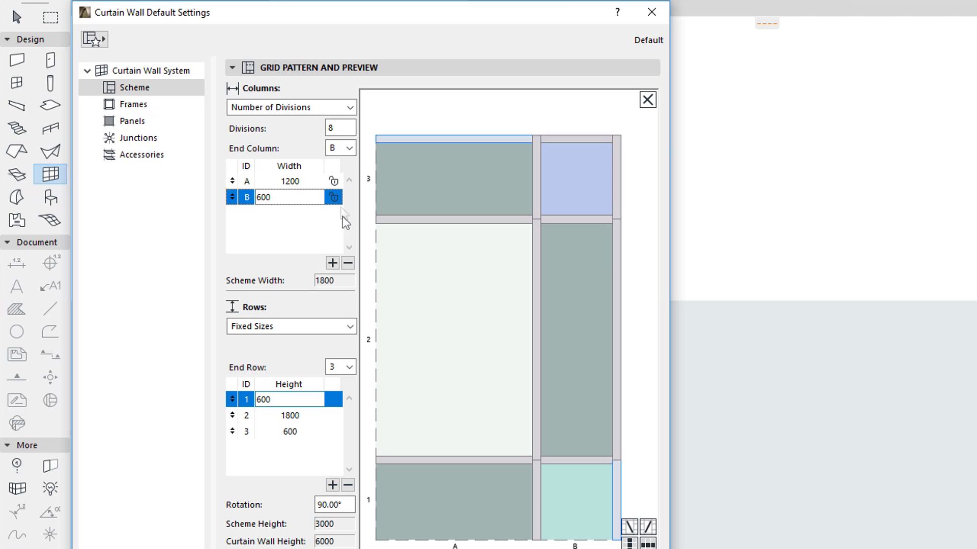
# Step: Accept the scheme settings and draw a curtain wall starting at the origin
pyautogui.press('Return')
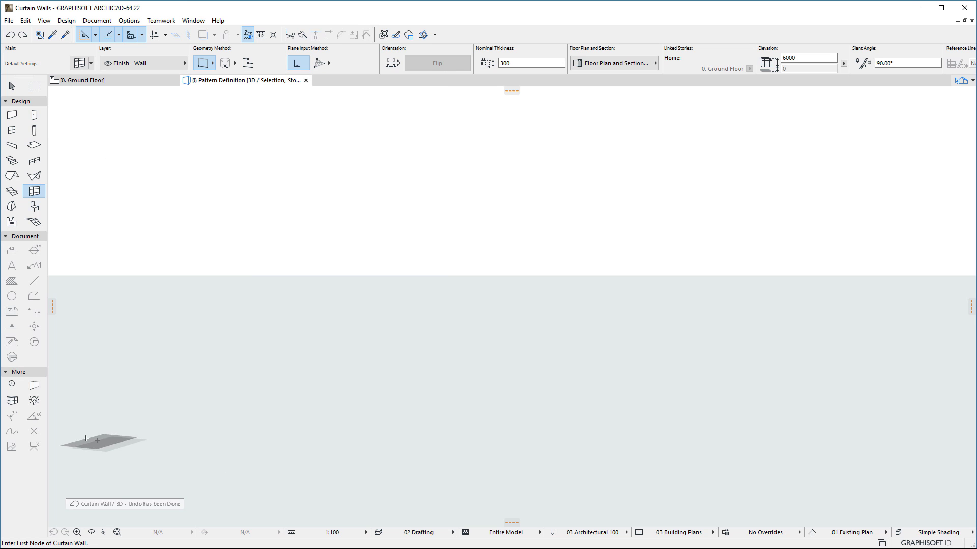
pyautogui.click(130, 533)
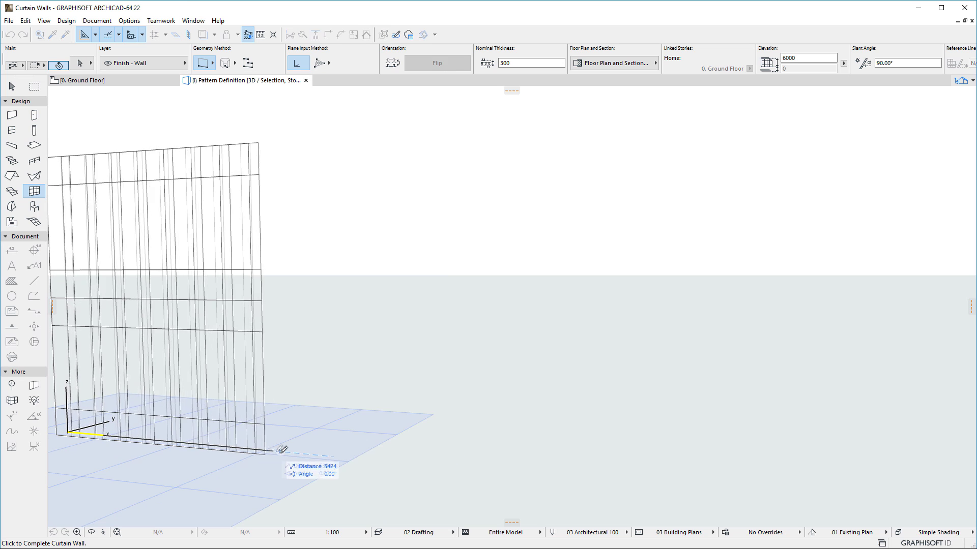
pyautogui.click(463, 466)
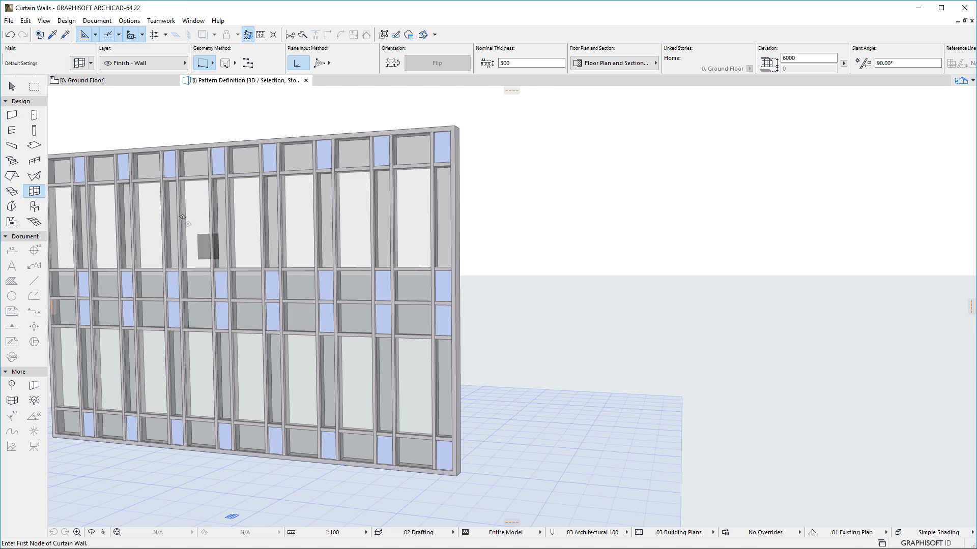
# Step: Reopen the default settings, accept them unchanged, and draw a second curtain wall to the right
pyautogui.click(80, 64)
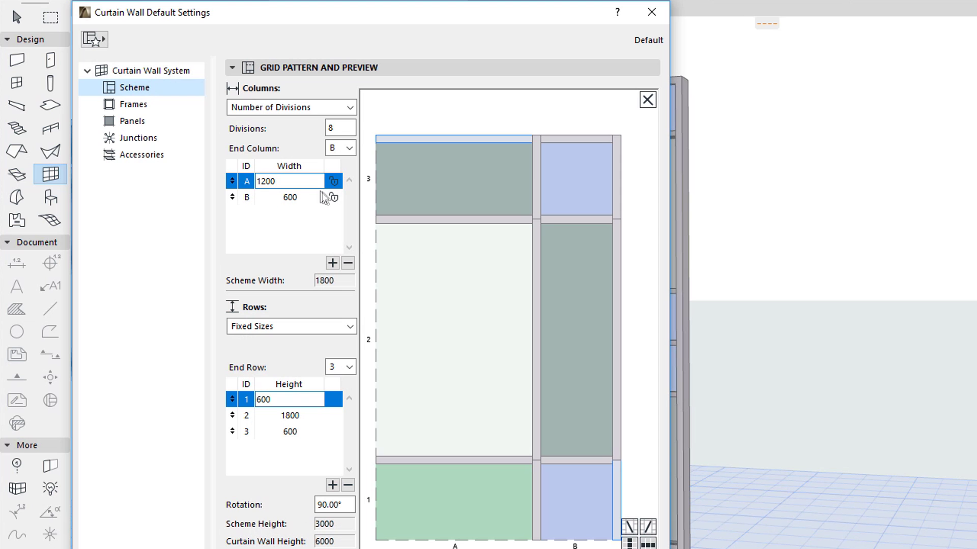
pyautogui.click(222, 209)
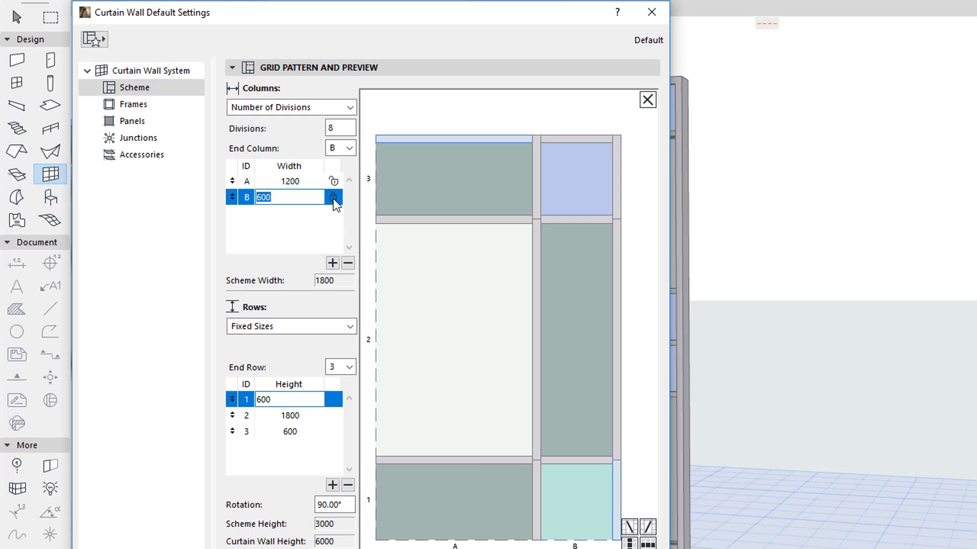
pyautogui.click(421, 527)
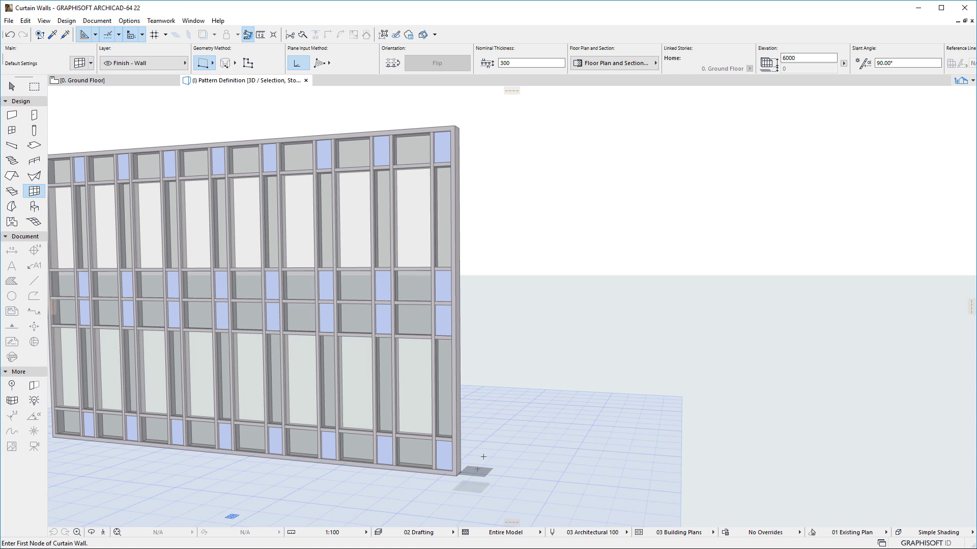
pyautogui.click(491, 432)
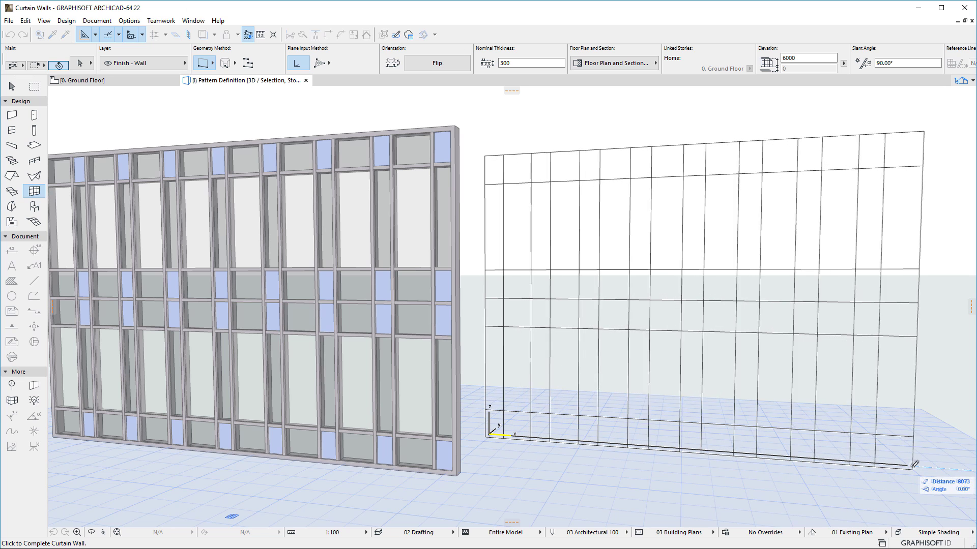
pyautogui.click(925, 466)
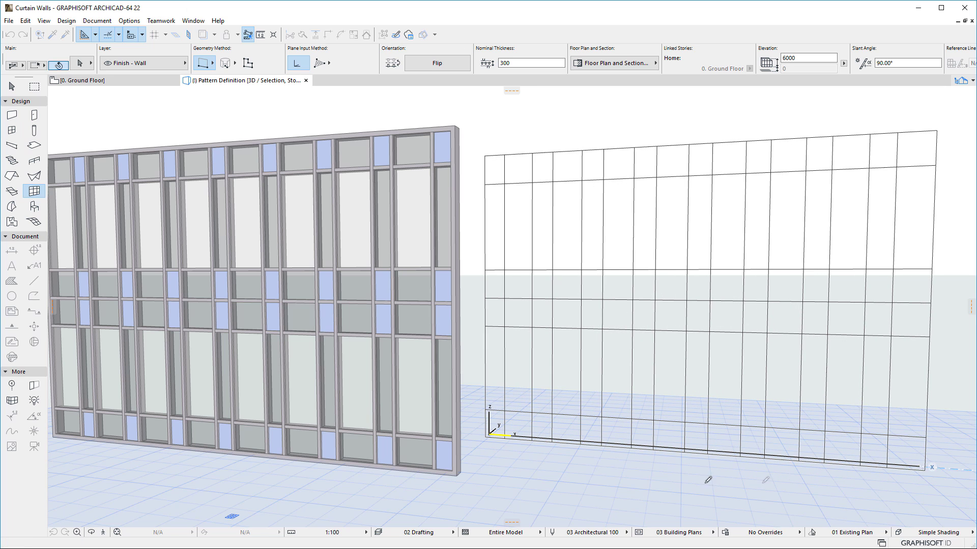
# Step: Undo the trial walls and review the end column (B) and end row (3) settings
pyautogui.hotkey('ctrl', 'z')
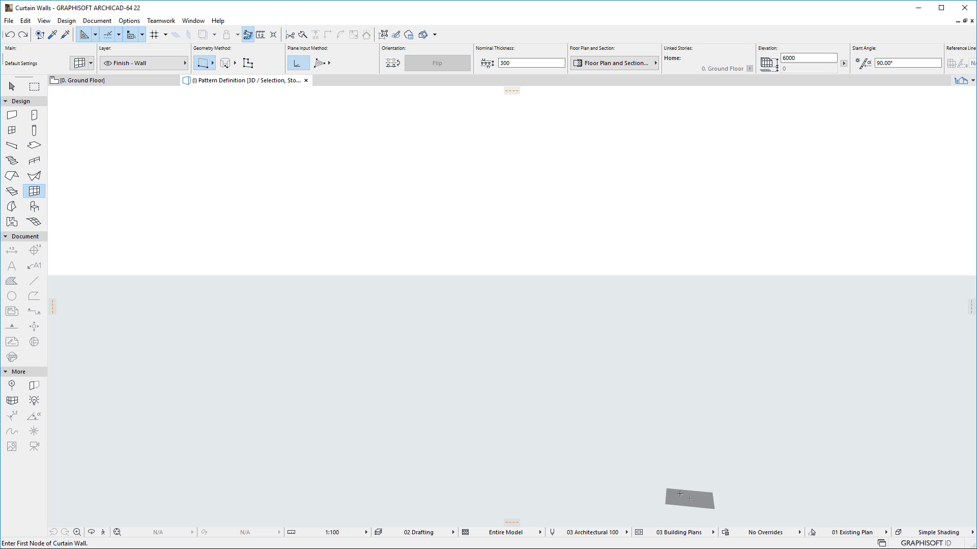
pyautogui.click(80, 64)
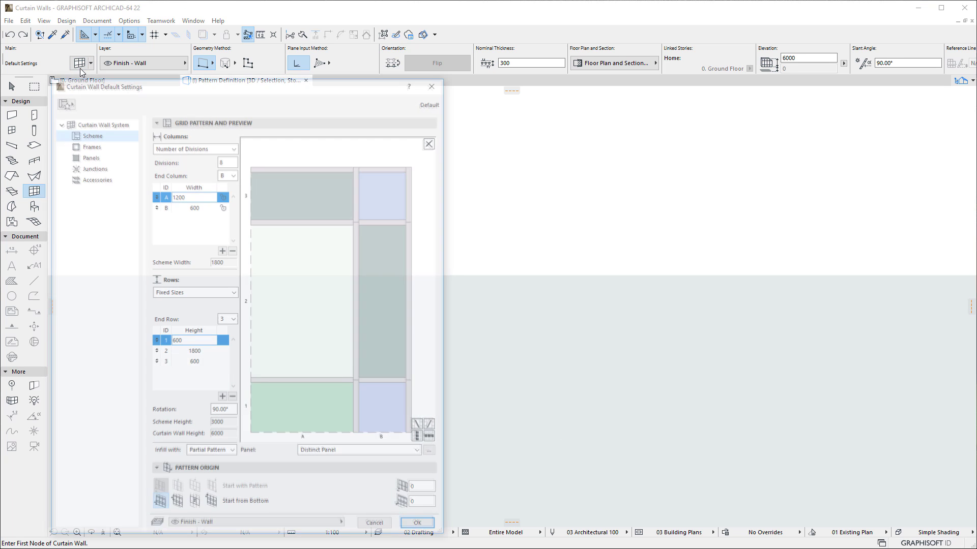
pyautogui.click(350, 148)
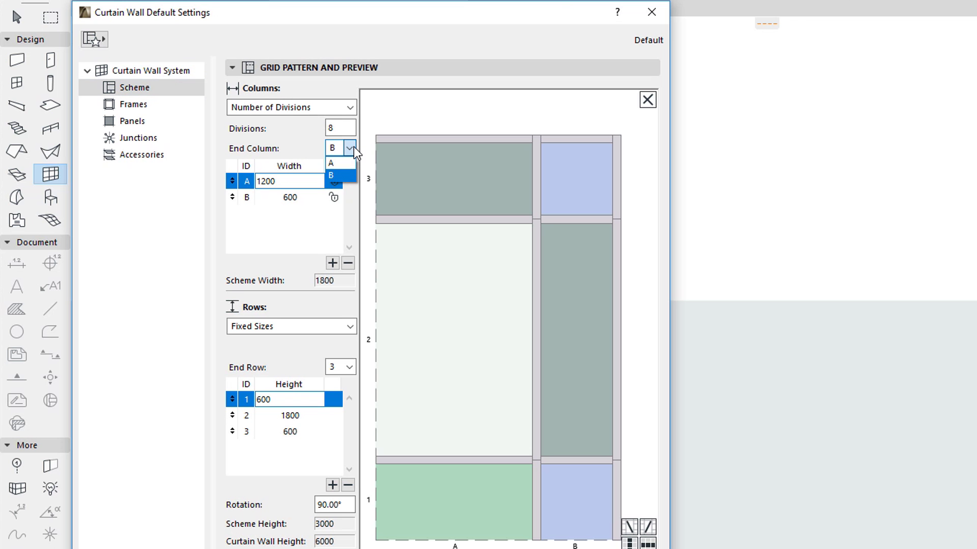
pyautogui.click(350, 148)
pyautogui.click(350, 367)
pyautogui.click(349, 367)
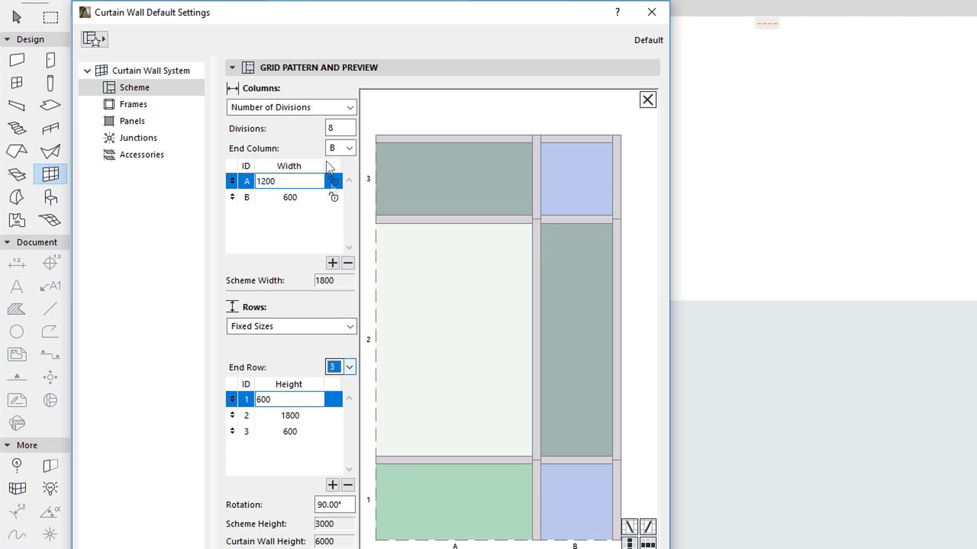
# Step: Set the scheme to 5 divisions and draw a curtain wall from the origin
pyautogui.click(343, 127)
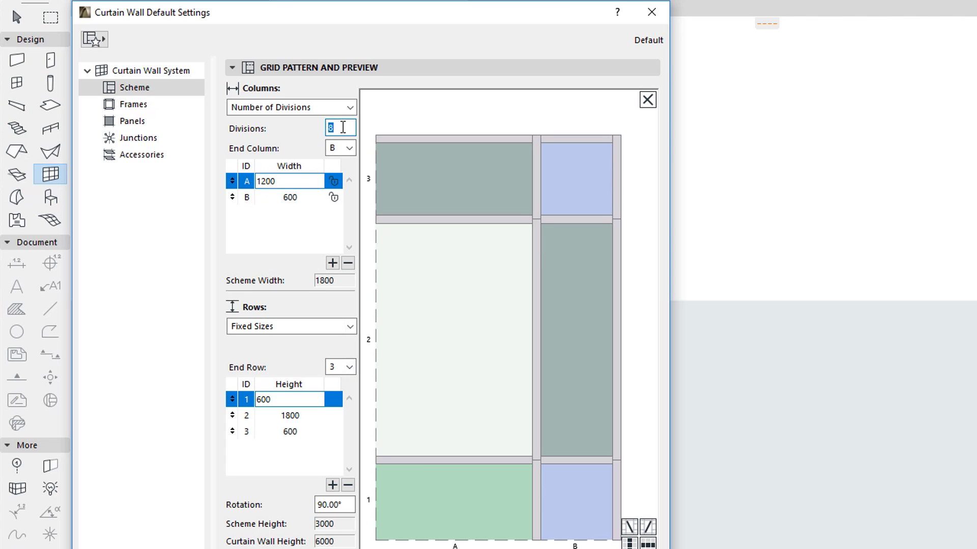
pyautogui.write('5')
pyautogui.press('Tab')
pyautogui.click(350, 148)
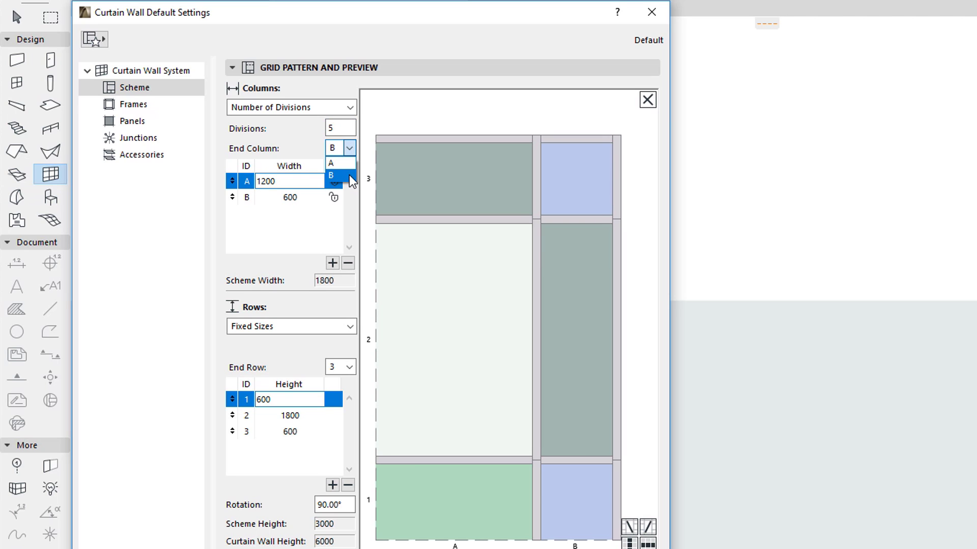
pyautogui.click(349, 175)
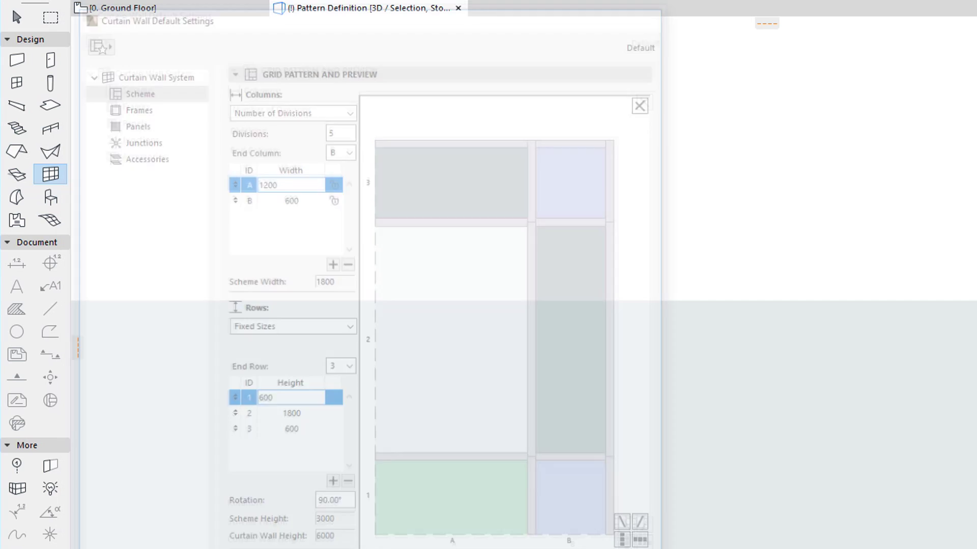
pyautogui.click(139, 542)
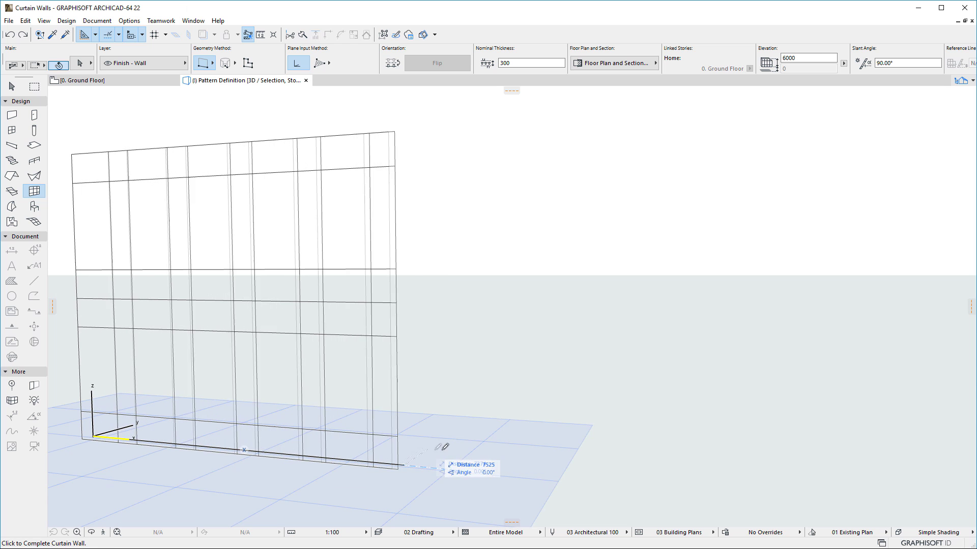
pyautogui.click(478, 451)
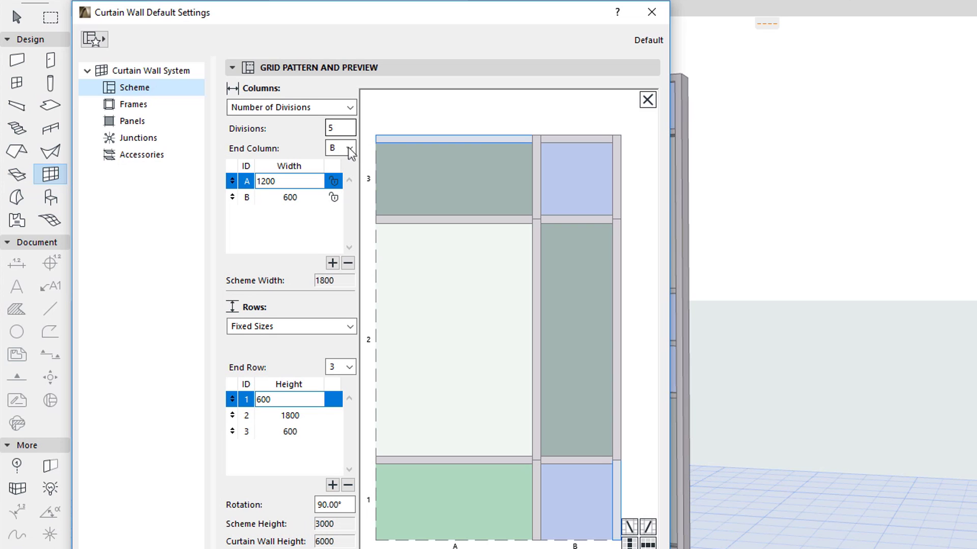
# Step: Make A the end column and draw another curtain wall to the right
pyautogui.click(350, 148)
pyautogui.click(350, 163)
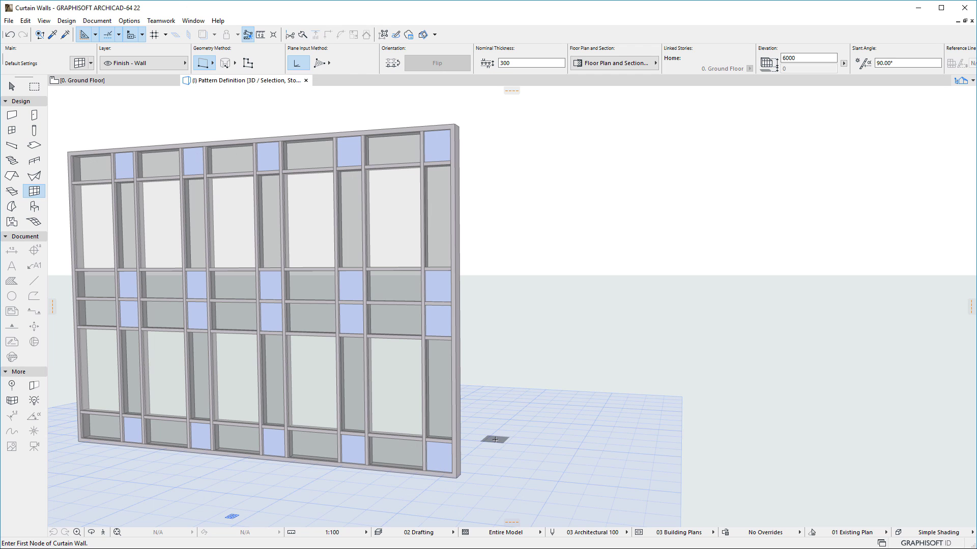
pyautogui.click(494, 441)
pyautogui.click(903, 472)
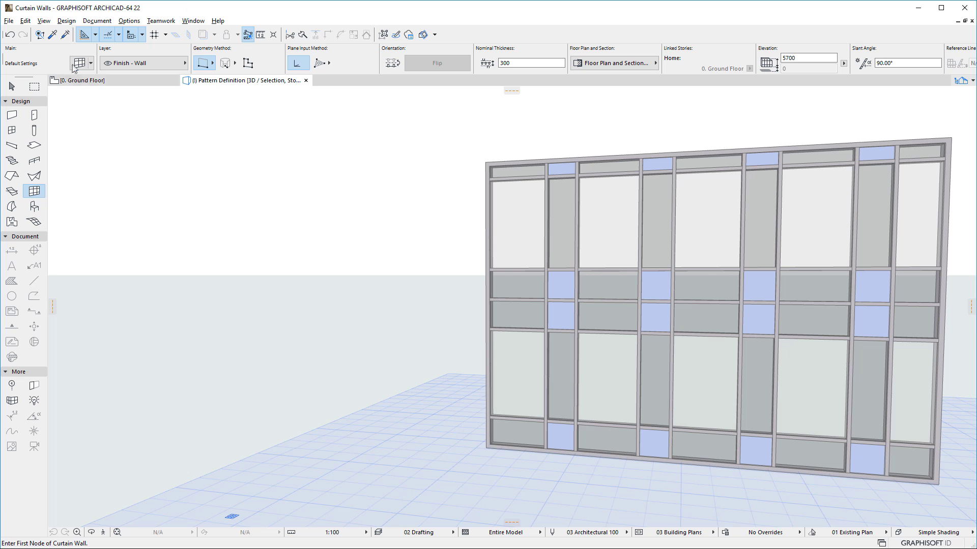
# Step: Review the scheme's Partial Pattern infill and Fixed Sizes rows in the default settings
pyautogui.click(79, 63)
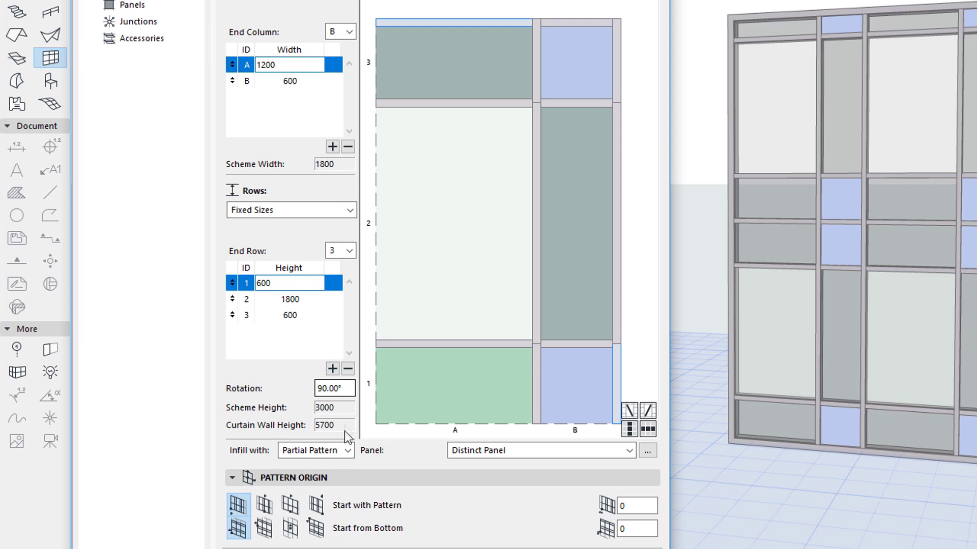
pyautogui.click(347, 450)
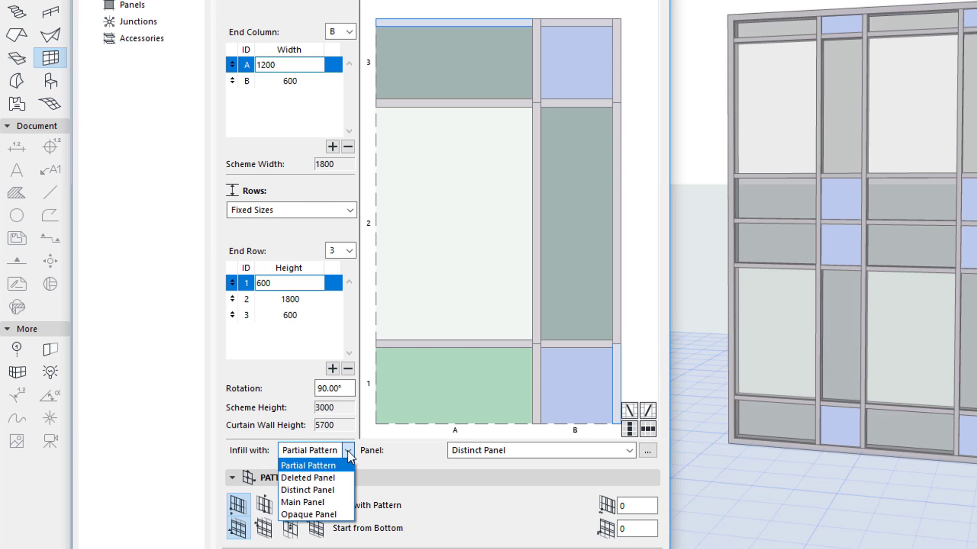
pyautogui.click(348, 450)
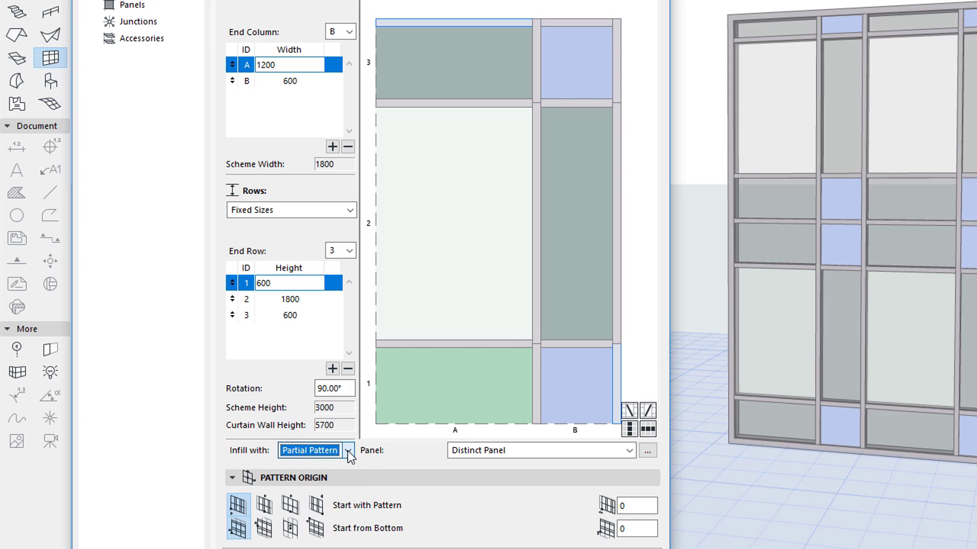
pyautogui.click(350, 210)
pyautogui.click(350, 210)
# Step: Switch both columns and rows to Number of Divisions
pyautogui.scroll(1, 351, 30)
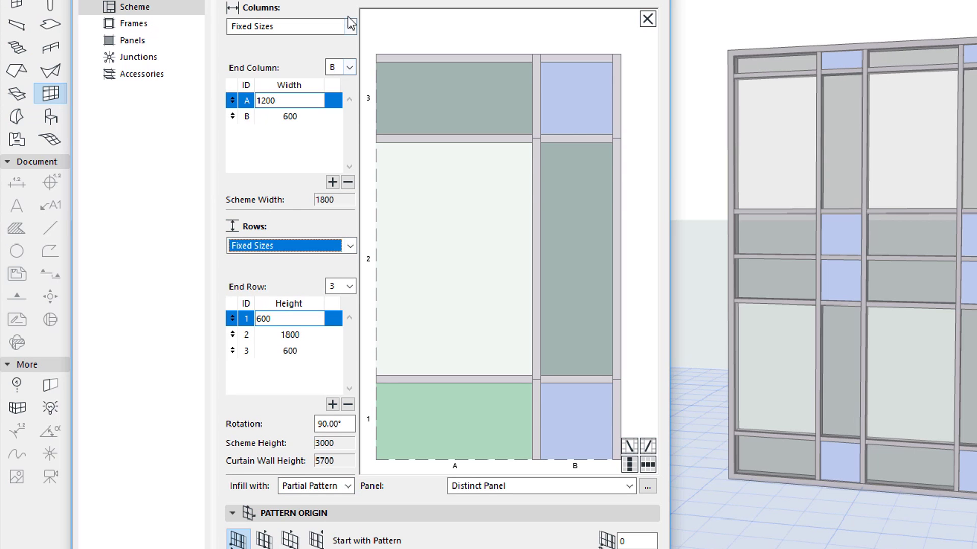
pyautogui.click(350, 26)
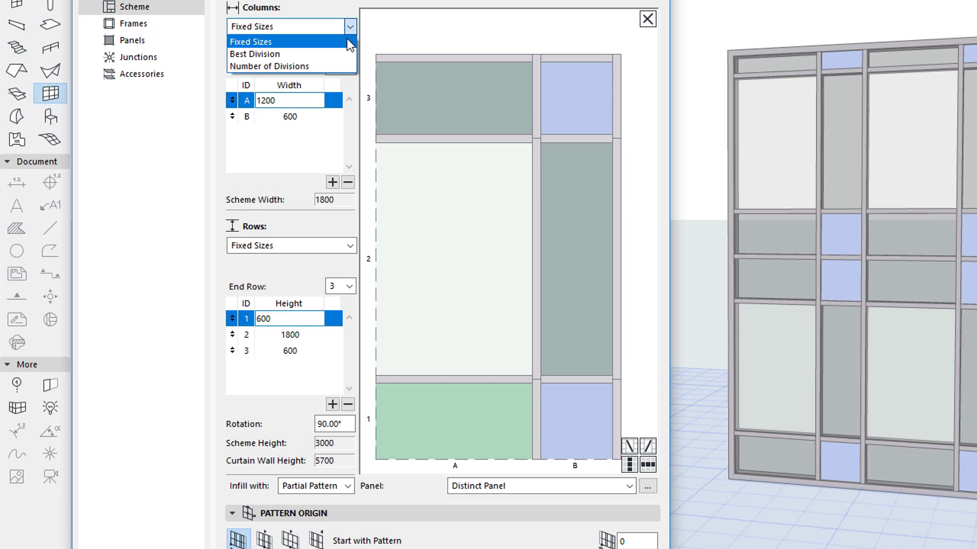
pyautogui.click(284, 66)
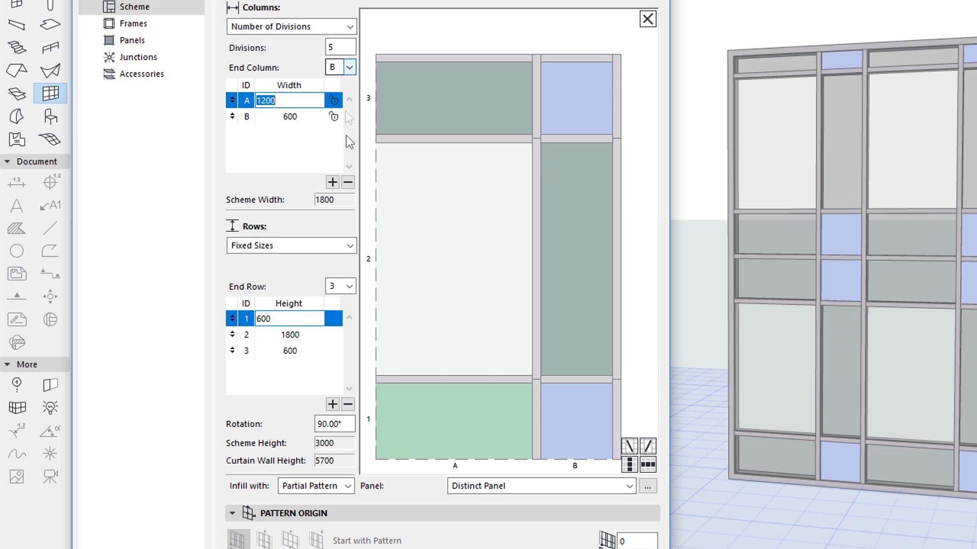
pyautogui.click(351, 246)
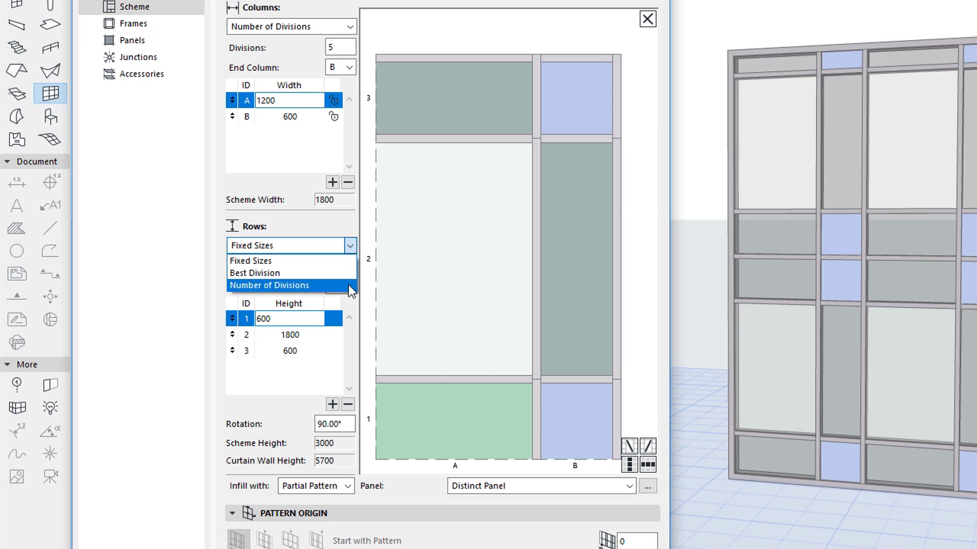
pyautogui.click(349, 286)
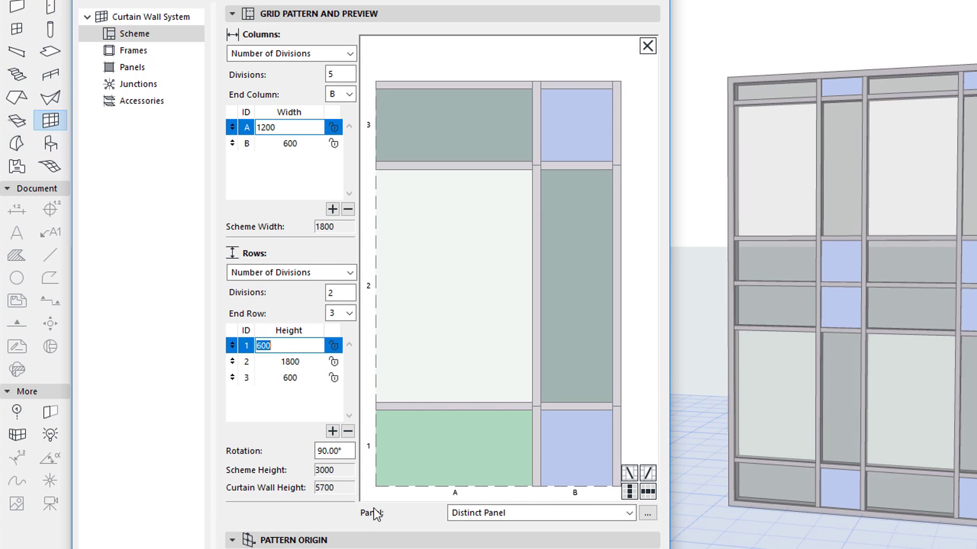
# Step: Return rows and columns to Fixed Sizes, keeping columns at 1200 and 600
pyautogui.click(350, 272)
pyautogui.click(350, 291)
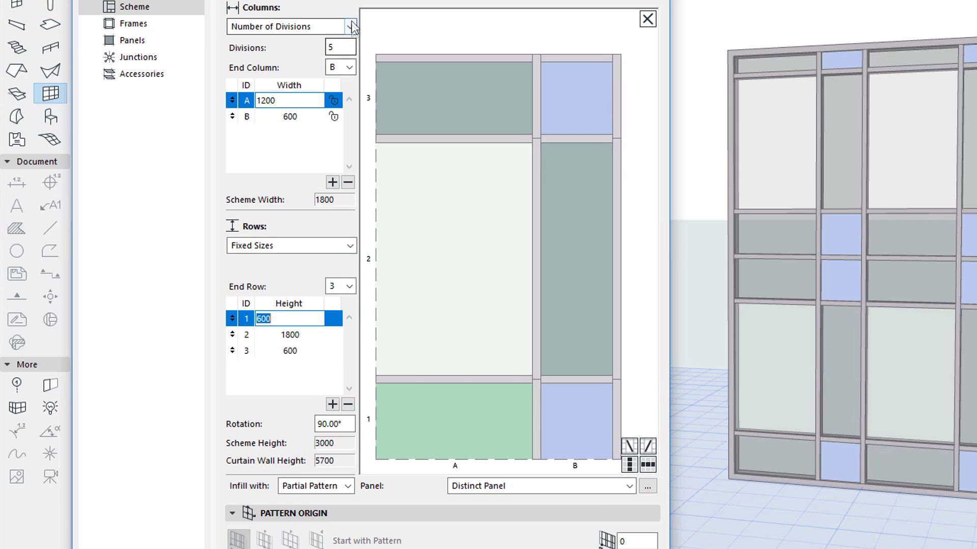
pyautogui.click(350, 53)
pyautogui.click(351, 42)
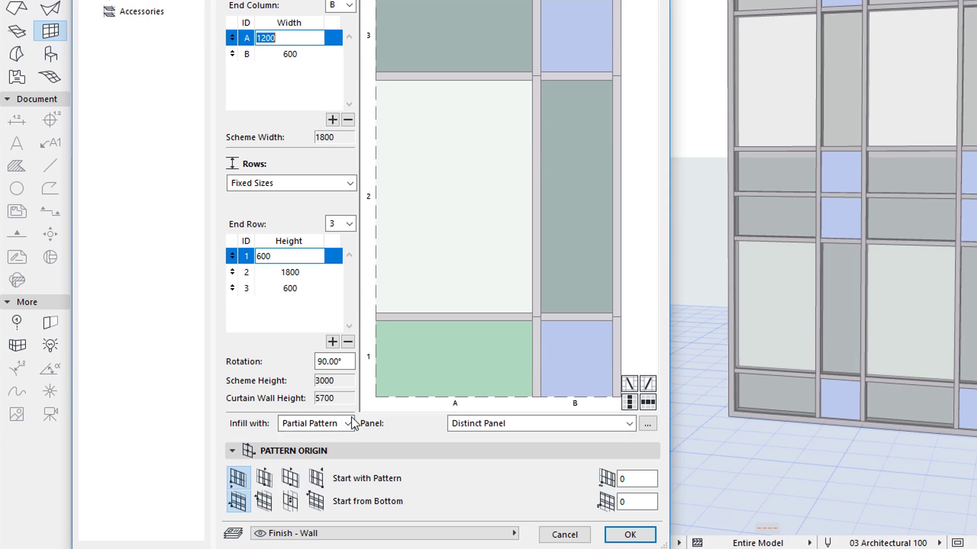
pyautogui.click(350, 422)
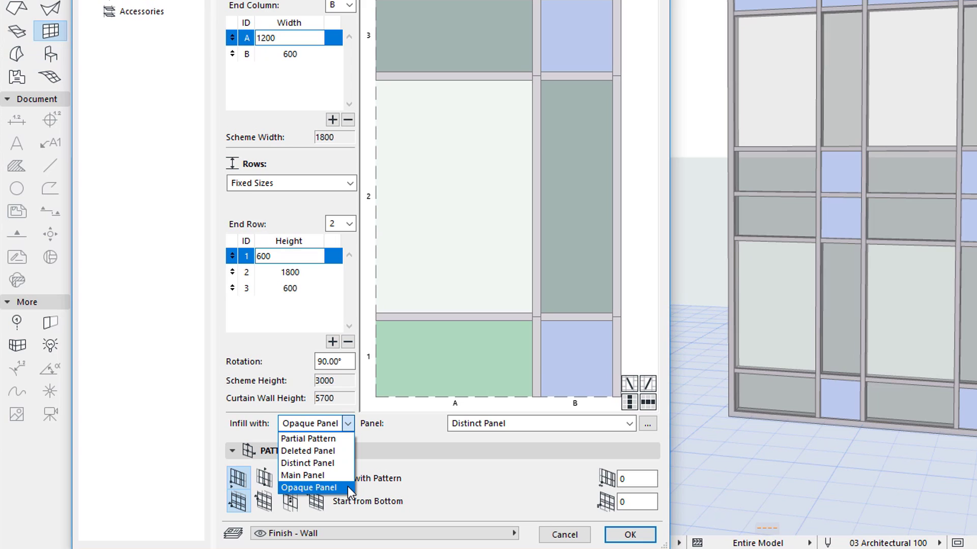
# Step: Start the pattern from the center, aligned to center, with origin offsets 600 and -1500
pyautogui.press('Escape')
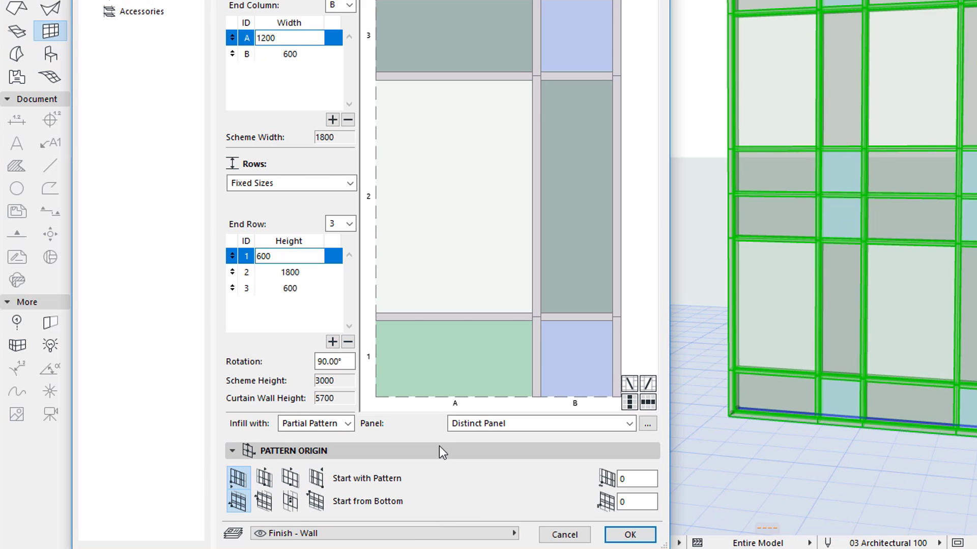
pyautogui.click(265, 479)
pyautogui.click(294, 504)
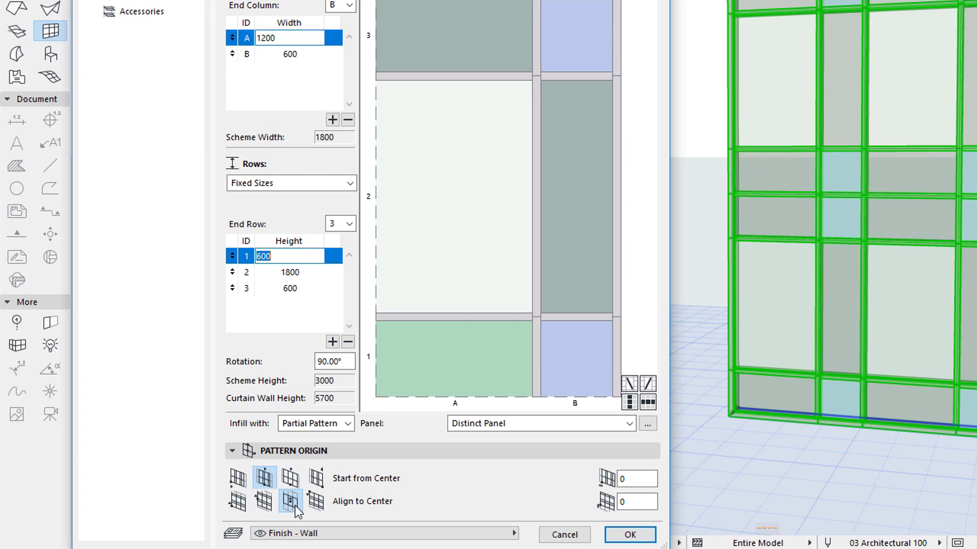
pyautogui.doubleClick(639, 479)
pyautogui.write('600')
pyautogui.doubleClick(636, 502)
pyautogui.write('-1500')
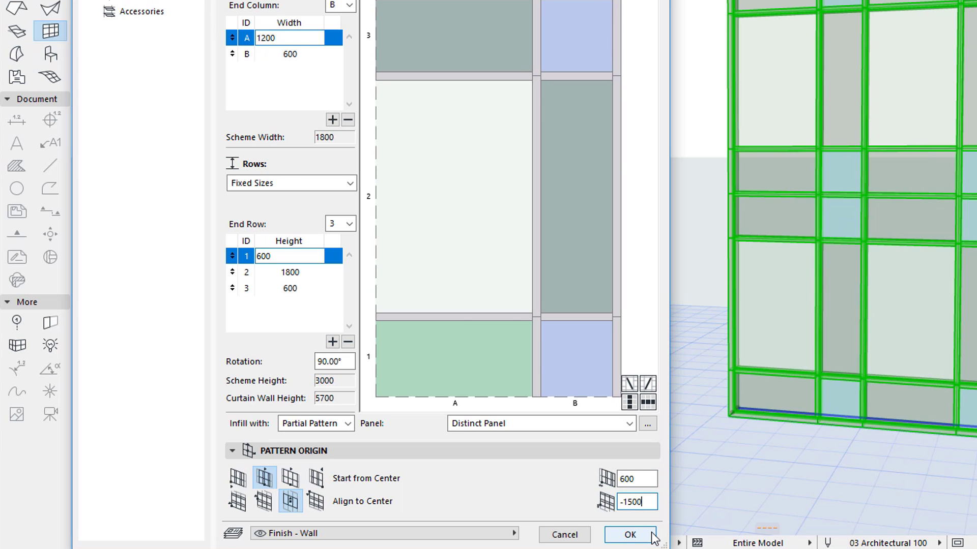
pyautogui.click(652, 538)
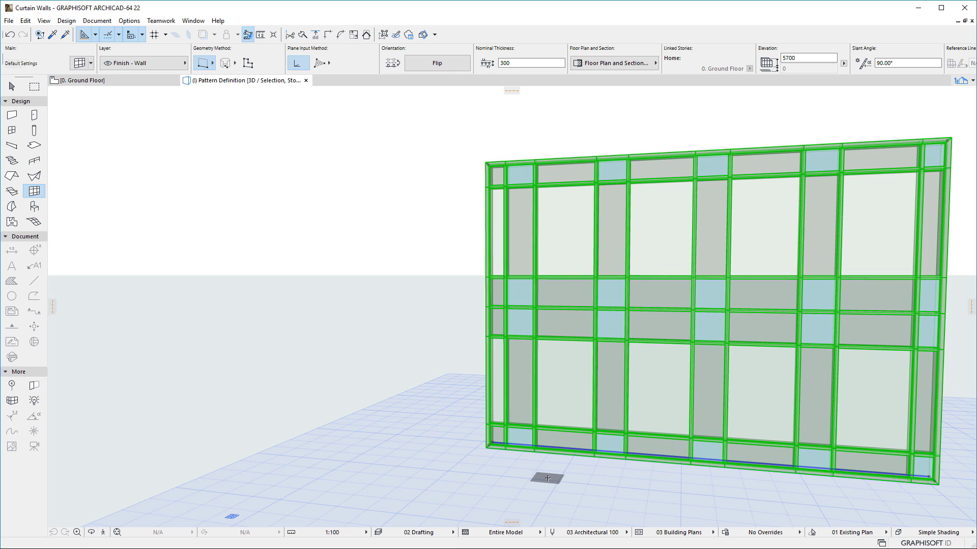
# Step: Remove the column A transom between rows 4 and 5 so those panels merge
pyautogui.press('Escape')
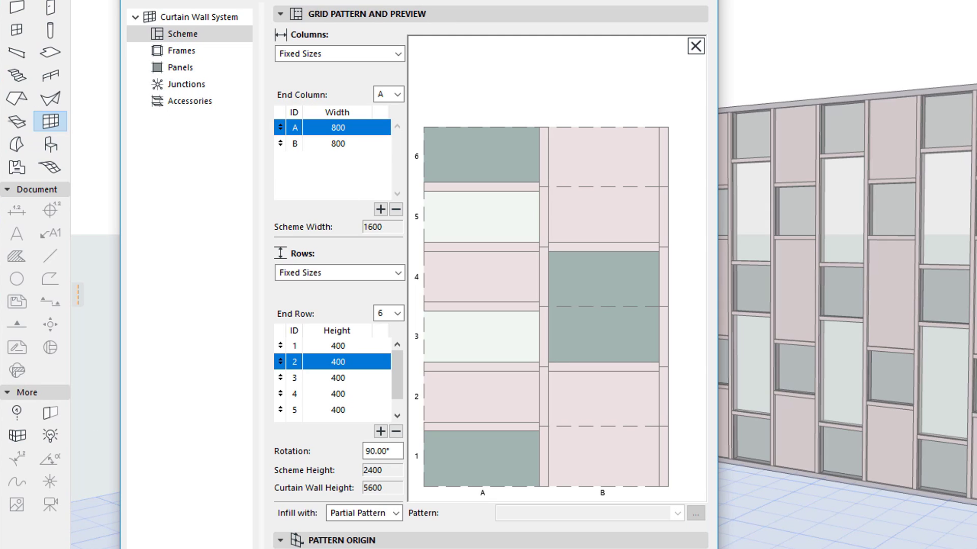
pyautogui.click(498, 247)
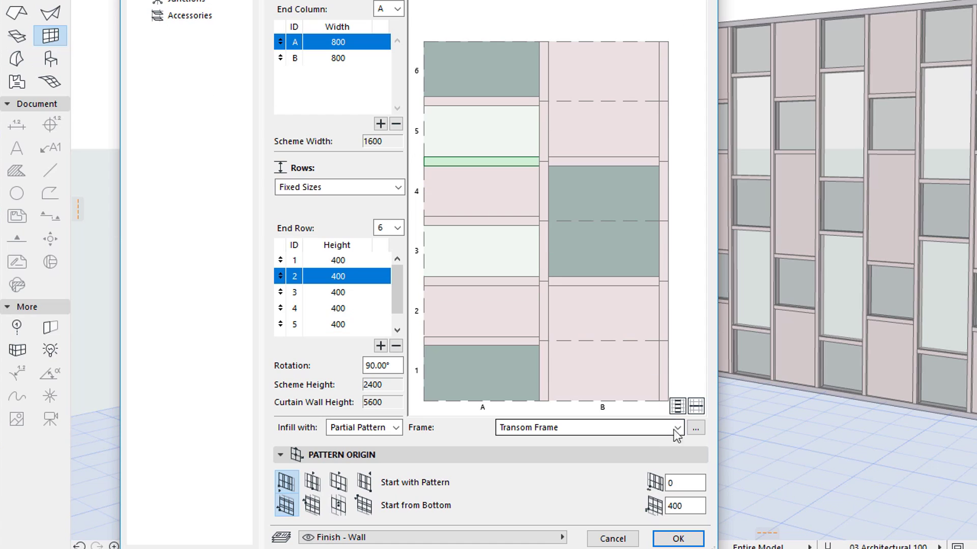
pyautogui.click(677, 512)
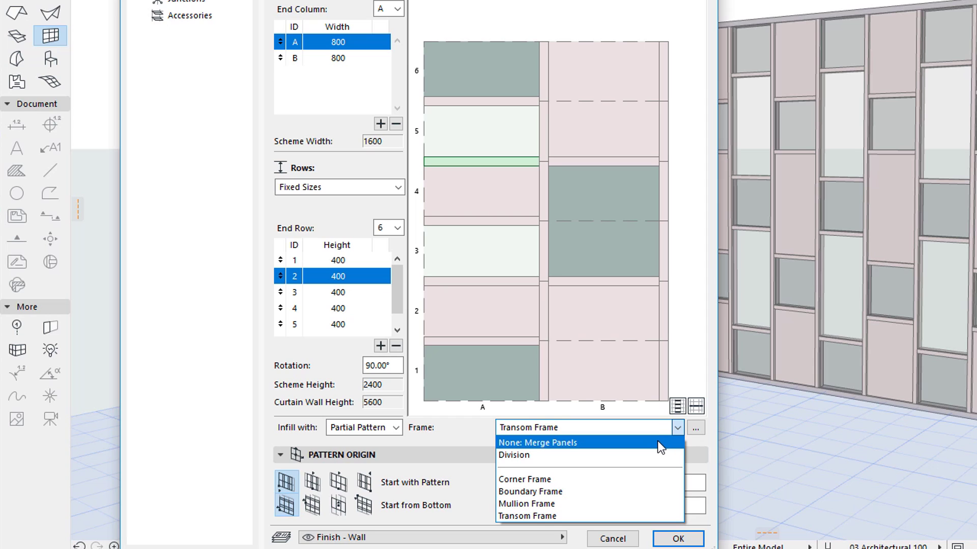
pyautogui.click(657, 442)
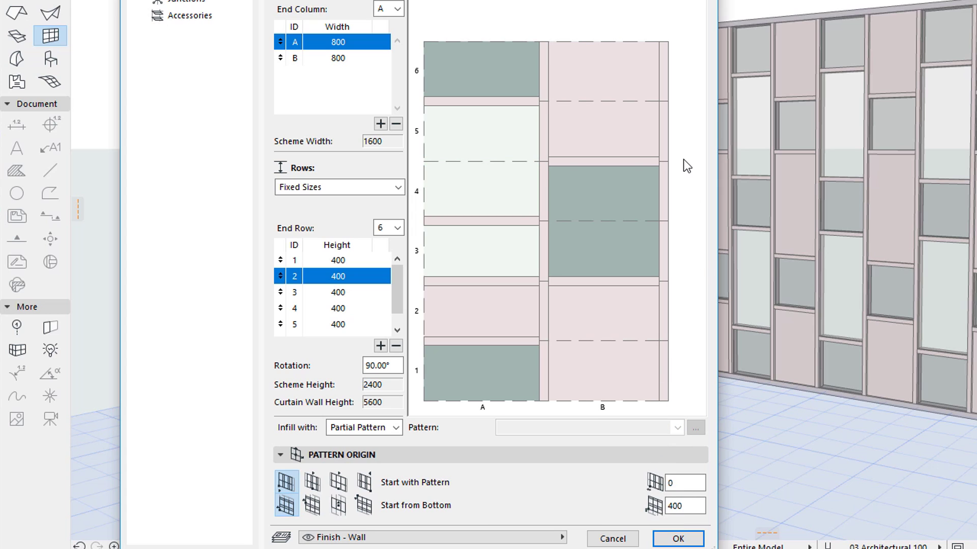
pyautogui.click(454, 136)
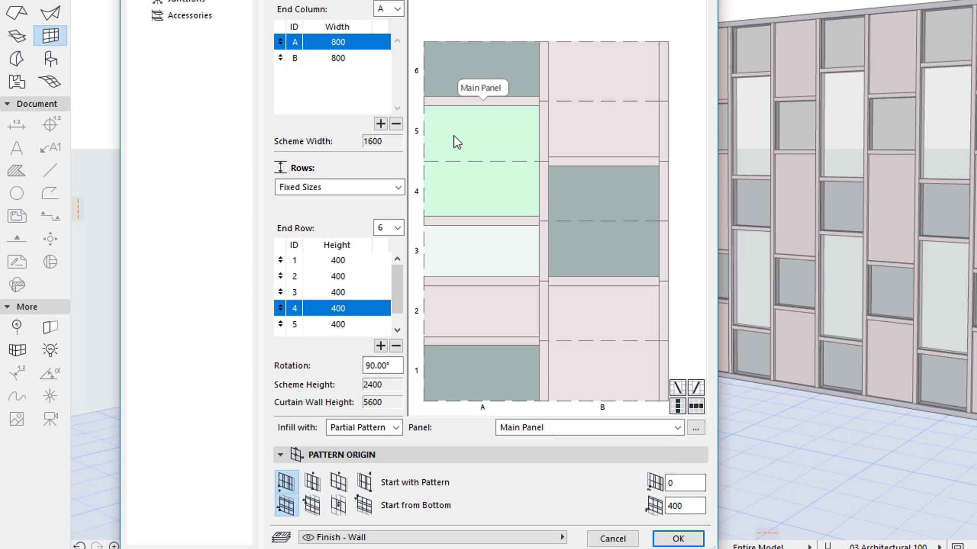
pyautogui.click(694, 178)
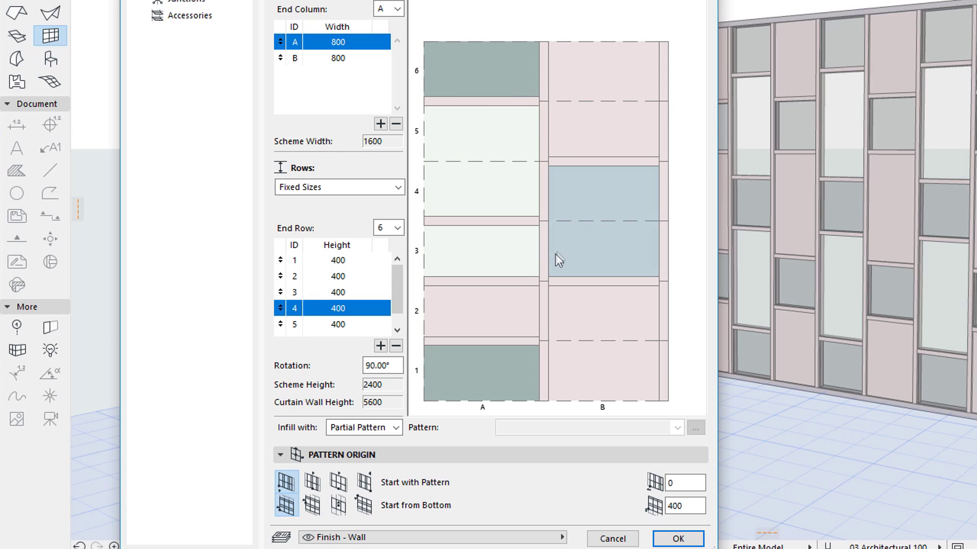
# Step: Delete the column A transom between rows 2 and 3 and make a rows 3–4 frame a Division
pyautogui.click(519, 283)
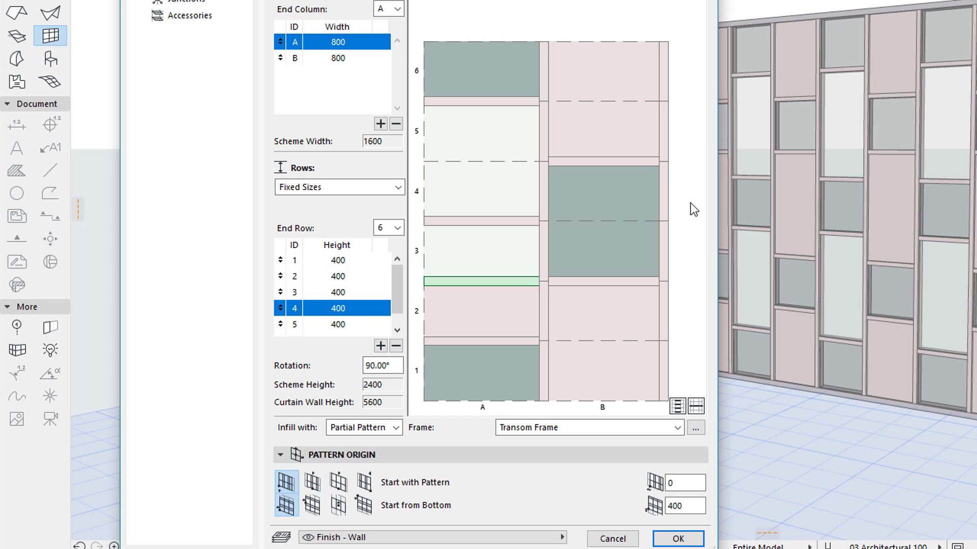
pyautogui.press('Delete')
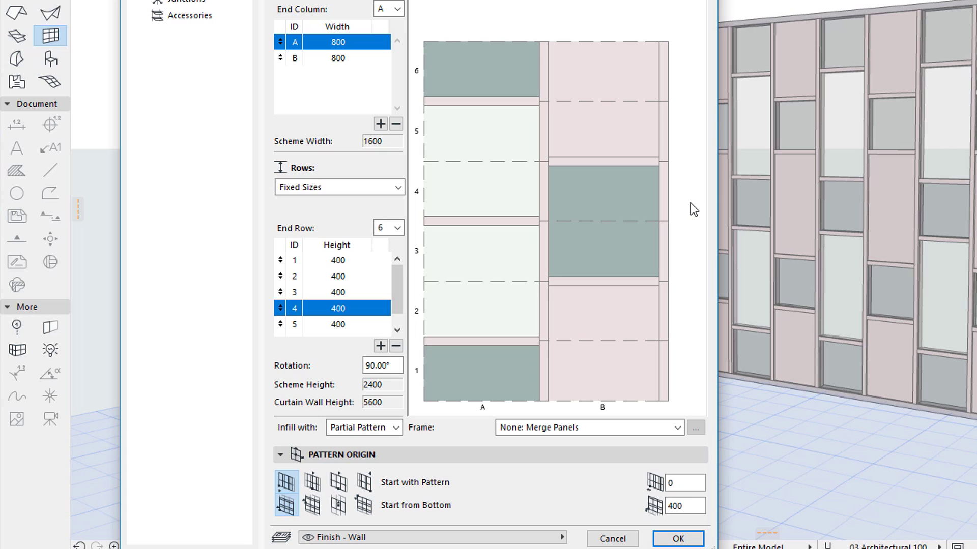
pyautogui.click(515, 220)
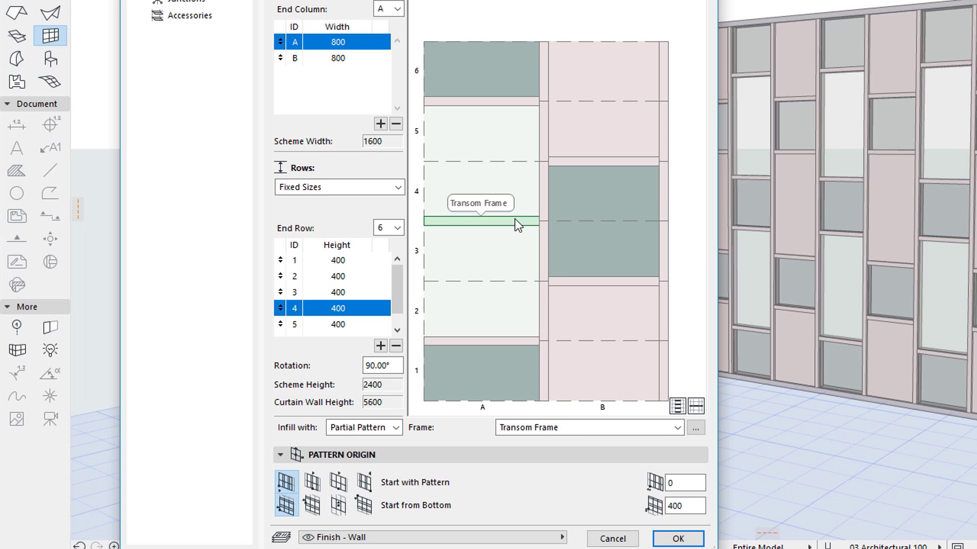
pyautogui.click(676, 428)
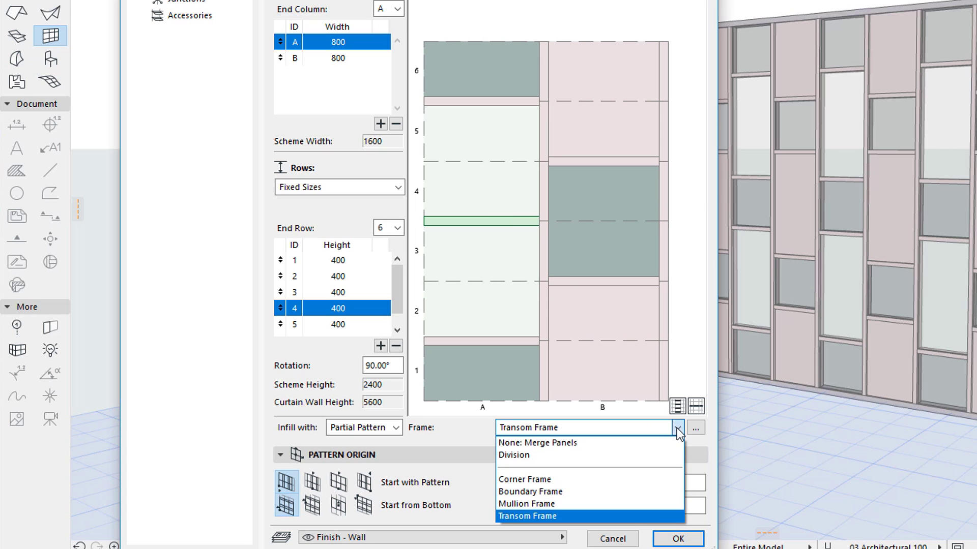
pyautogui.click(643, 456)
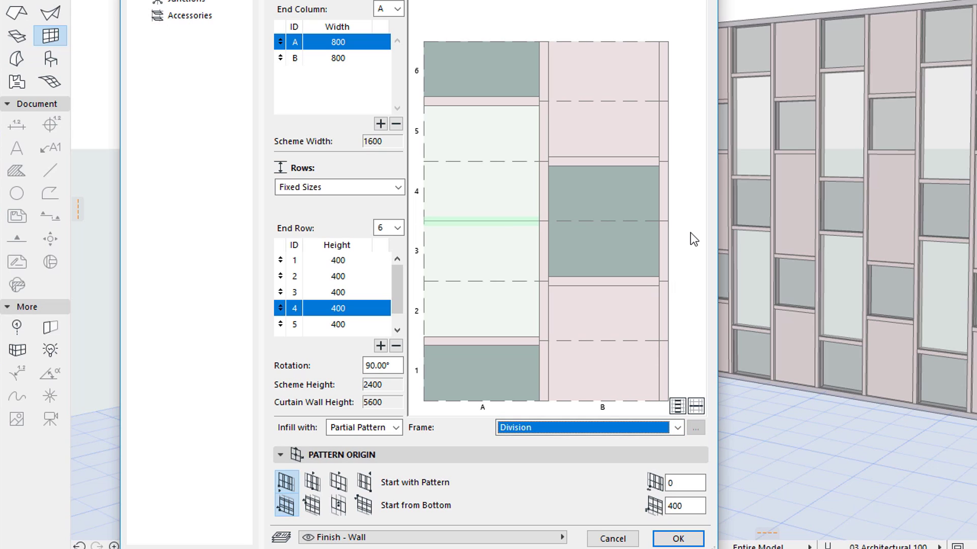
# Step: Set the rows 3–4 division in column A to None, merging column A's panels
pyautogui.click(500, 191)
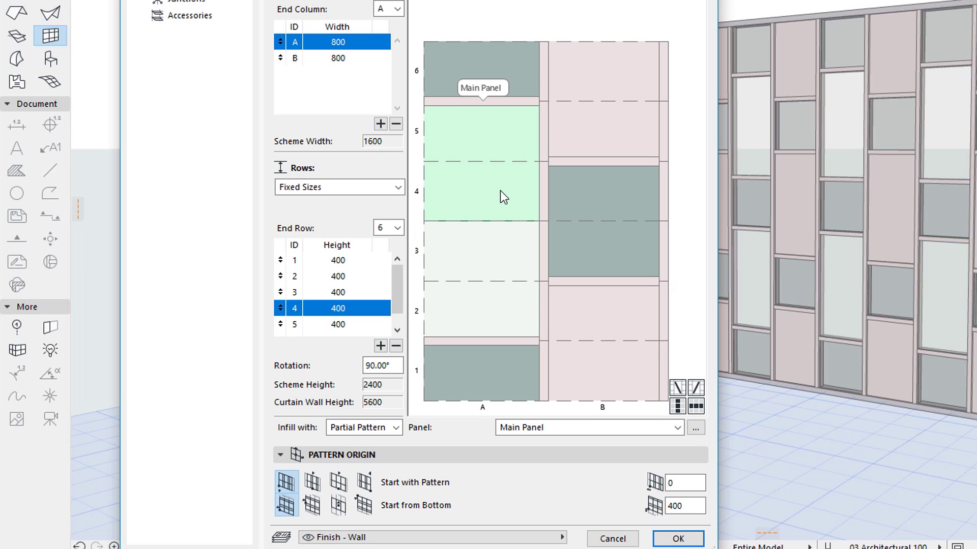
pyautogui.click(499, 243)
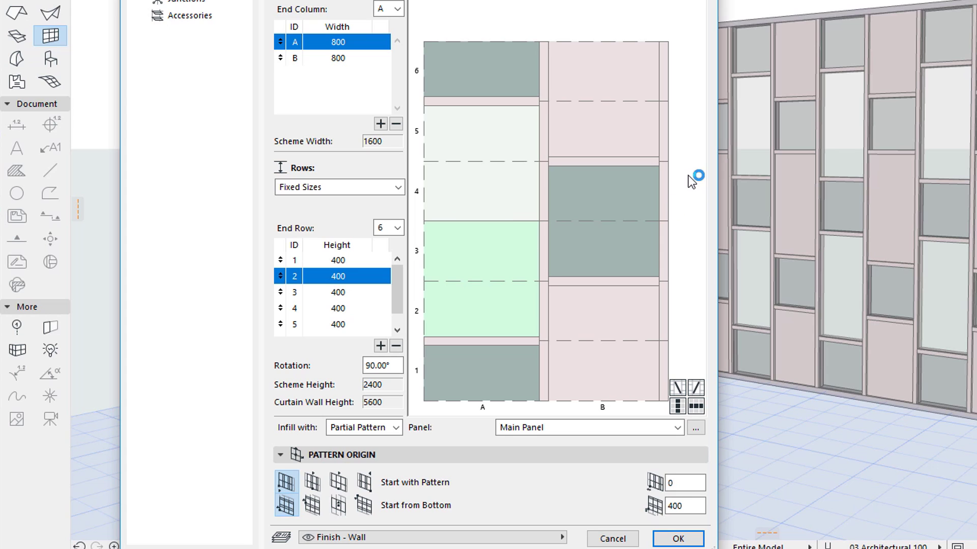
pyautogui.click(509, 221)
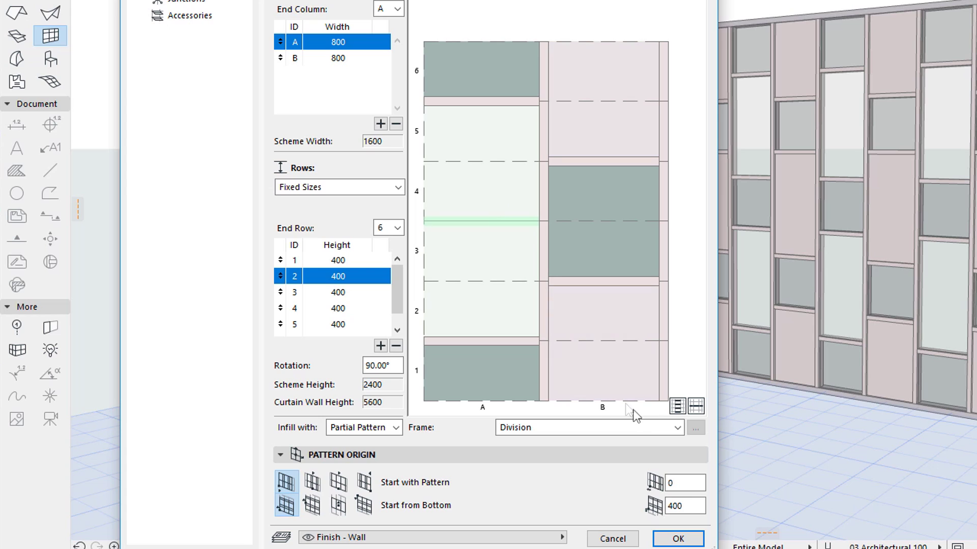
pyautogui.click(644, 427)
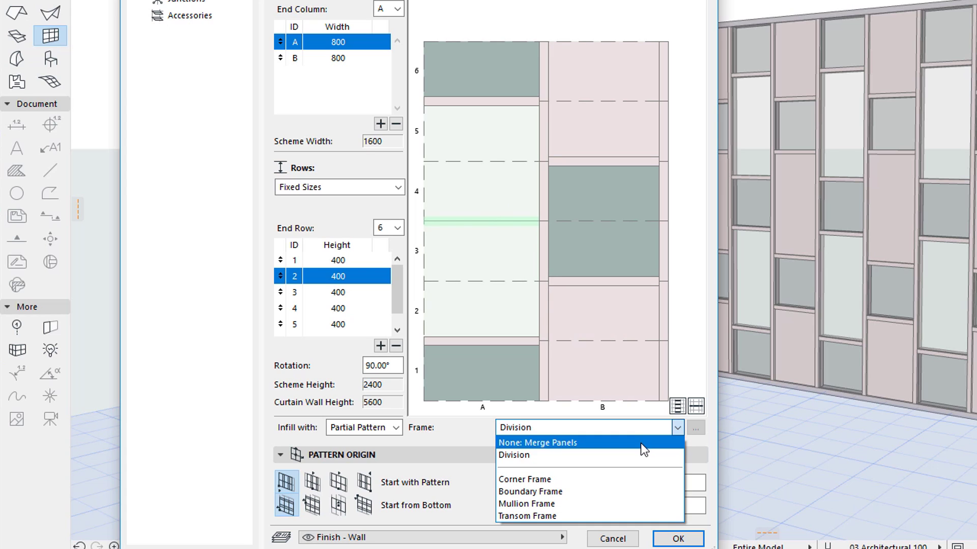
pyautogui.click(640, 444)
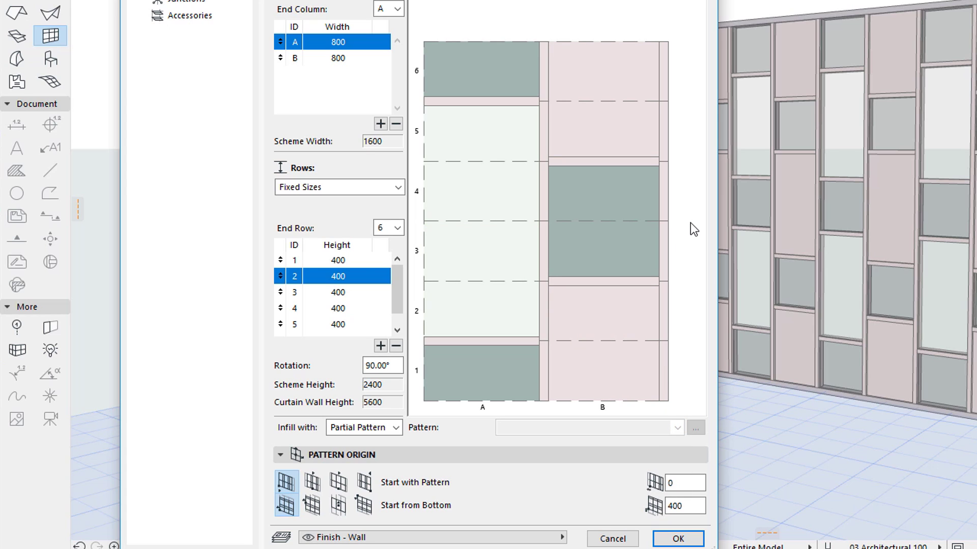
# Step: Change the remaining transoms in columns A and B to Mullion Frame
pyautogui.click(513, 103)
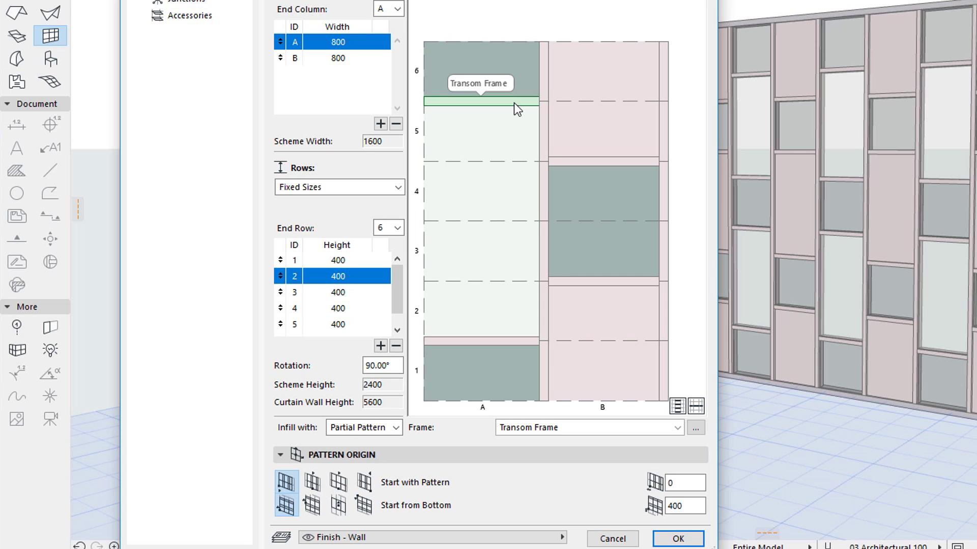
pyautogui.click(575, 159)
pyautogui.click(574, 282)
pyautogui.click(517, 342)
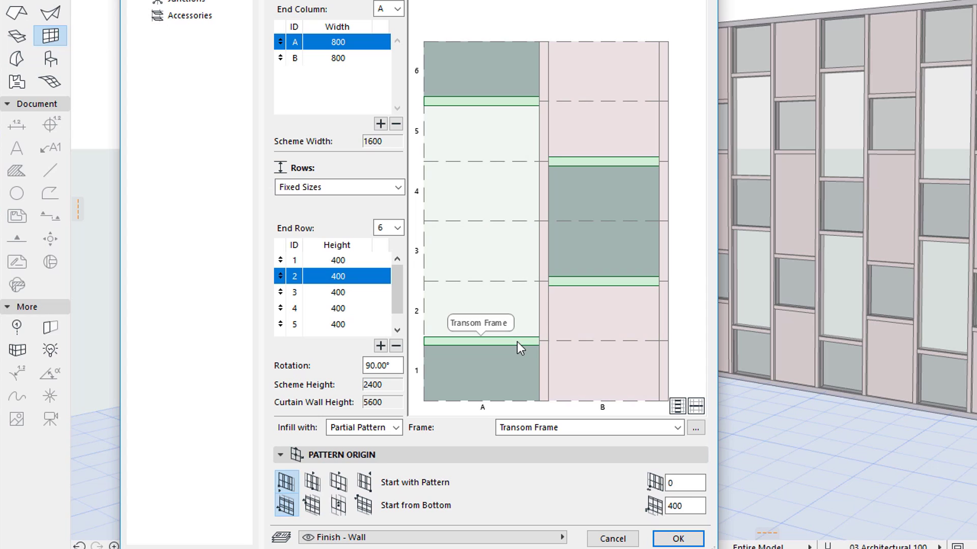
pyautogui.click(557, 430)
pyautogui.click(563, 503)
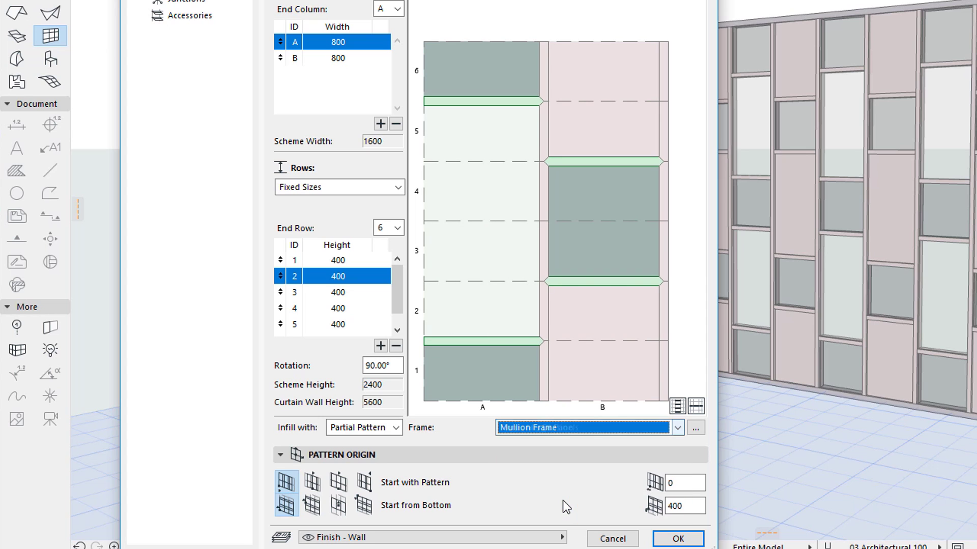
pyautogui.click(691, 130)
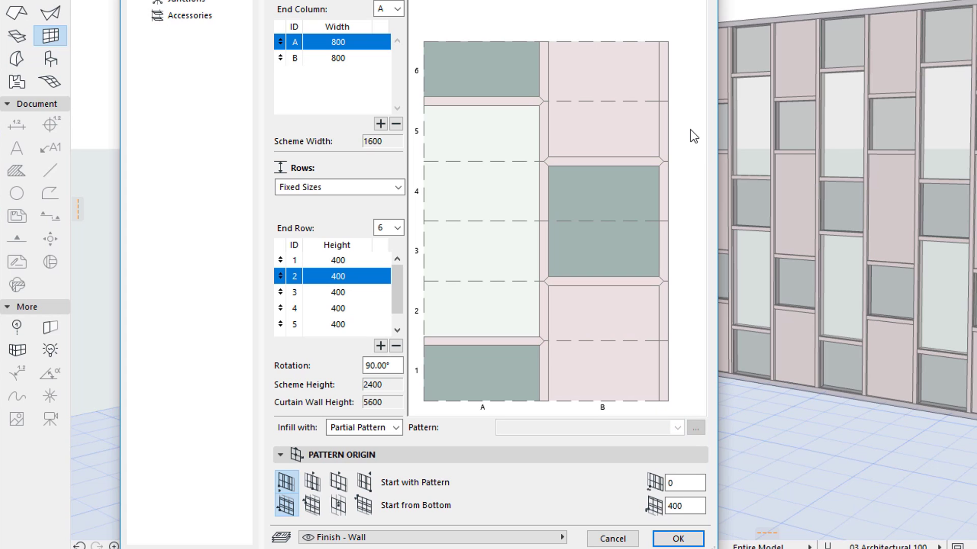
pyautogui.click(481, 135)
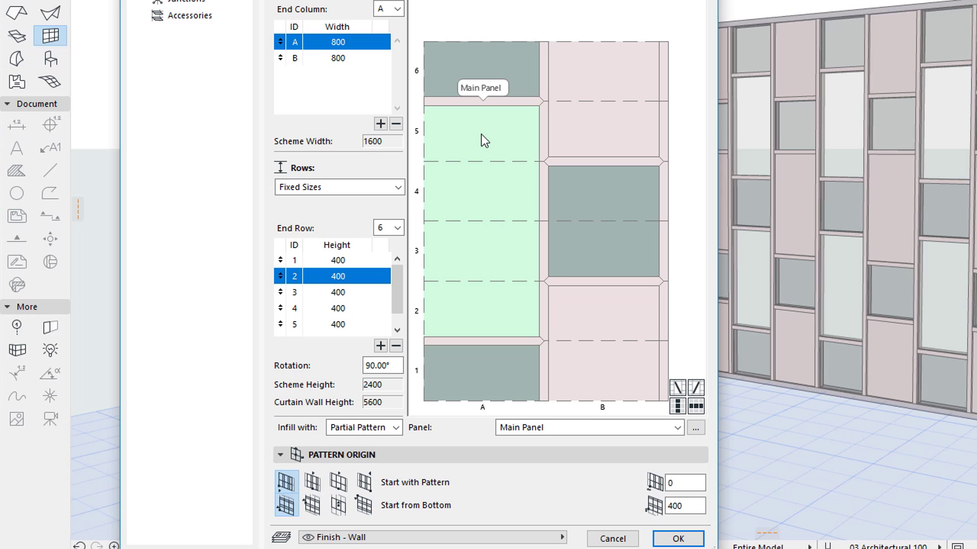
pyautogui.click(550, 427)
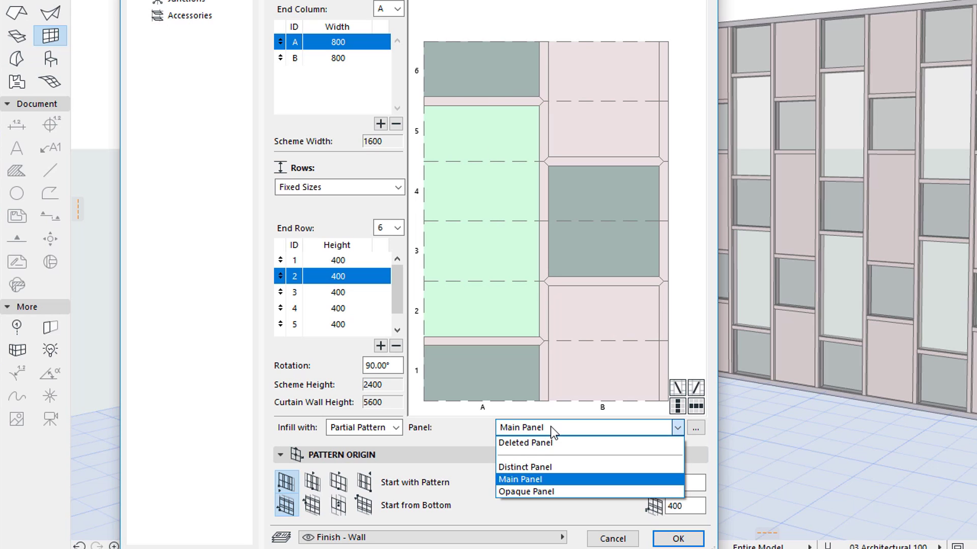
pyautogui.click(544, 465)
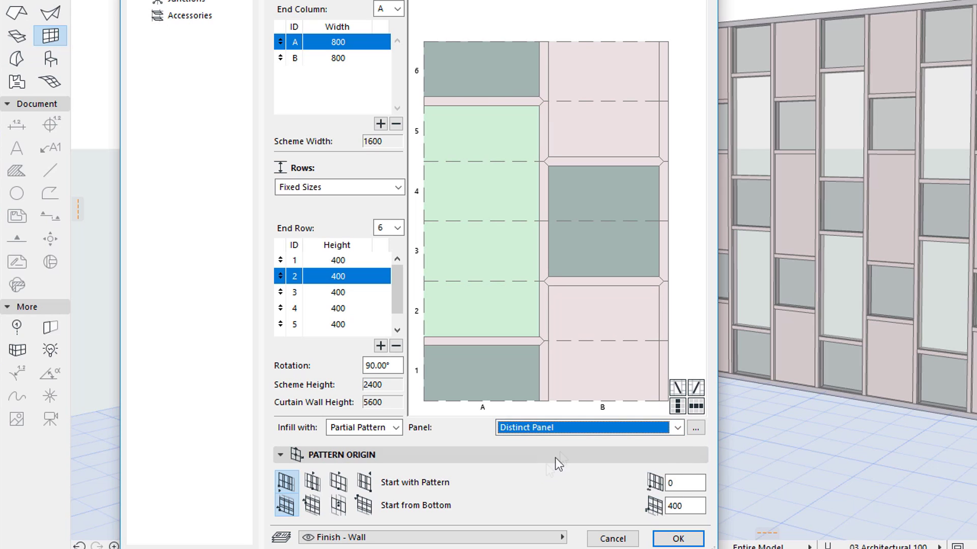
pyautogui.click(697, 202)
pyautogui.click(509, 196)
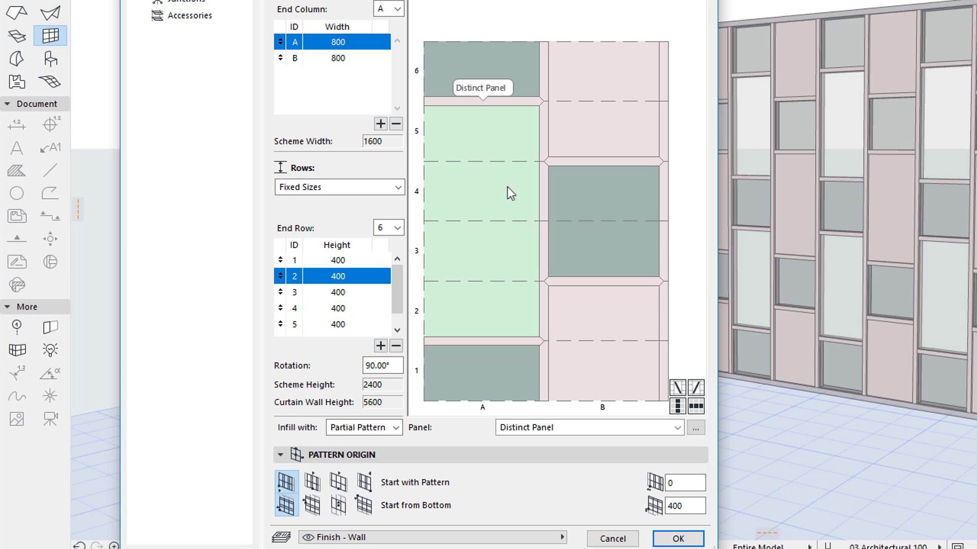
pyautogui.click(547, 428)
pyautogui.click(551, 475)
pyautogui.click(685, 167)
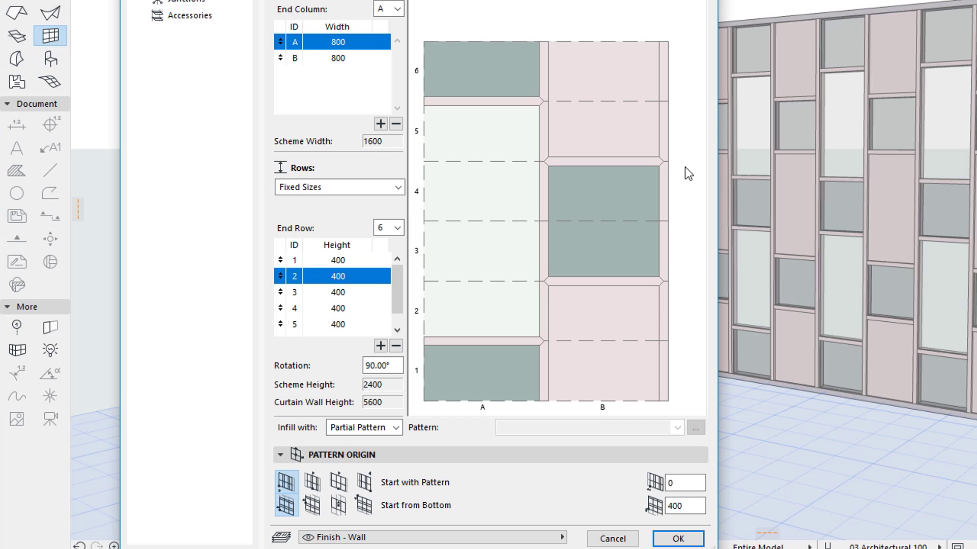
pyautogui.click(630, 190)
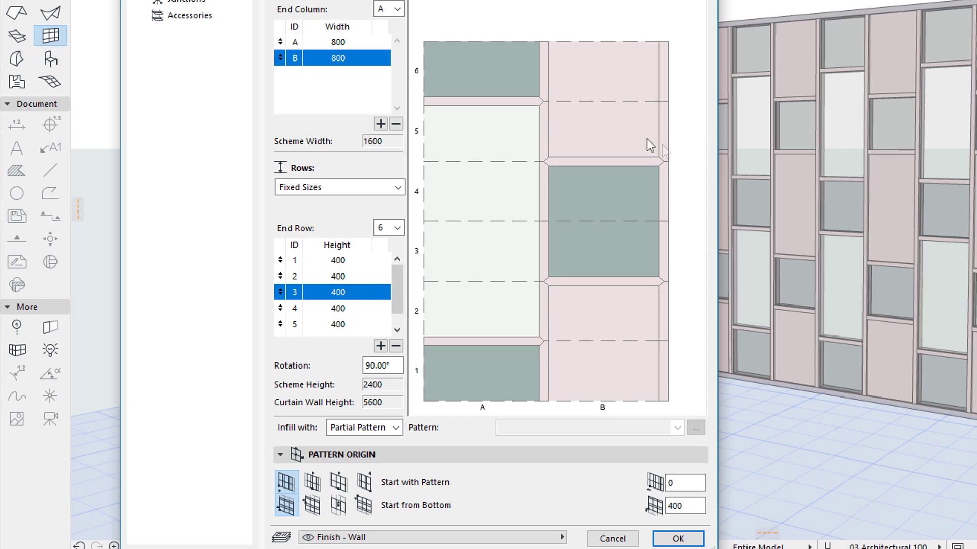
pyautogui.click(507, 102)
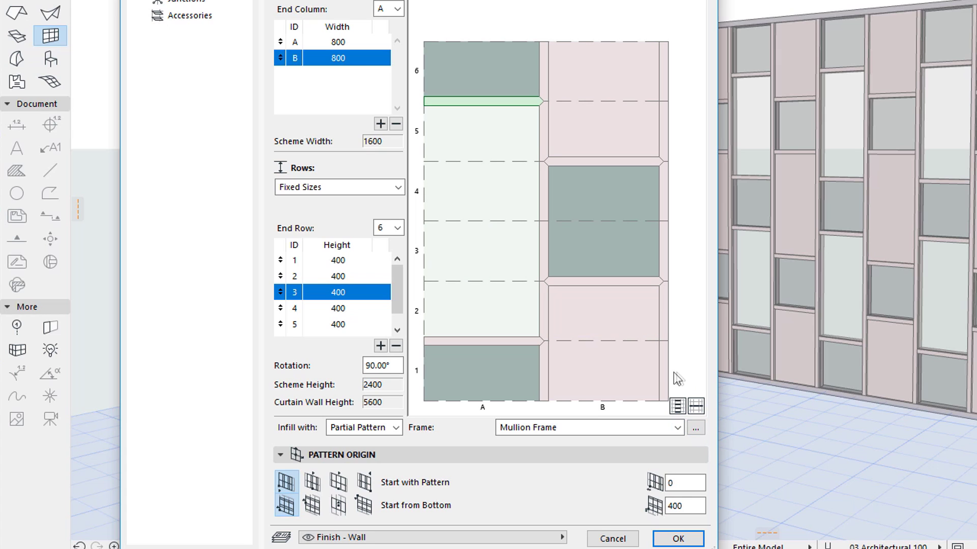
pyautogui.click(679, 408)
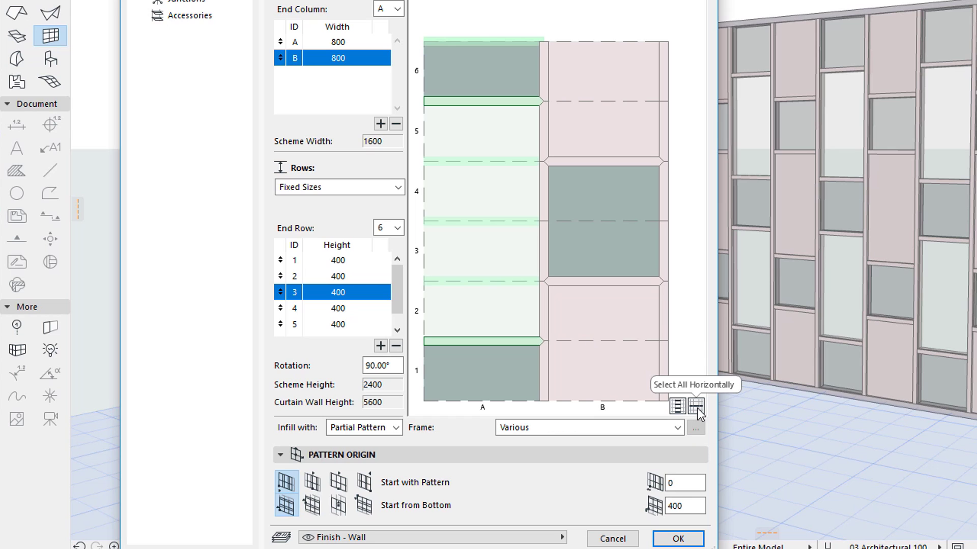
pyautogui.click(697, 408)
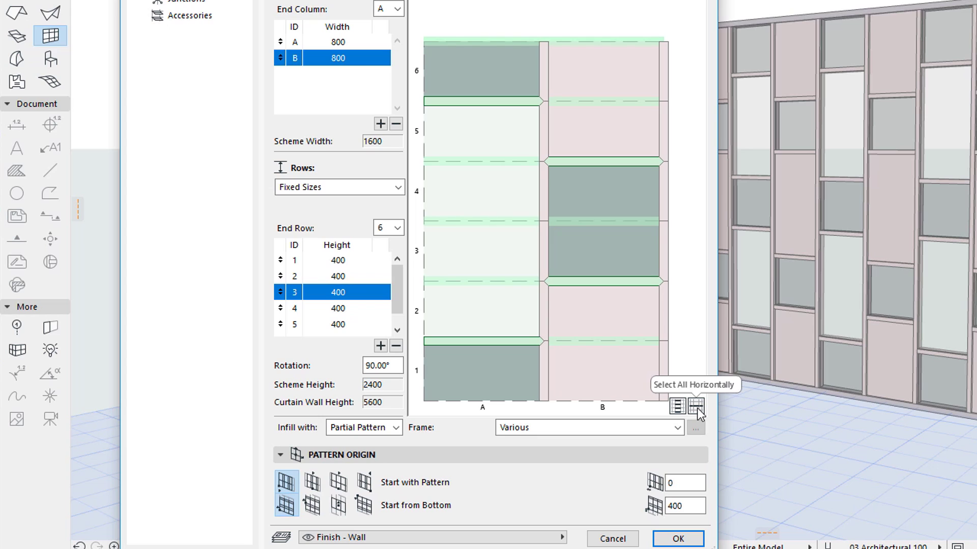
pyautogui.click(687, 377)
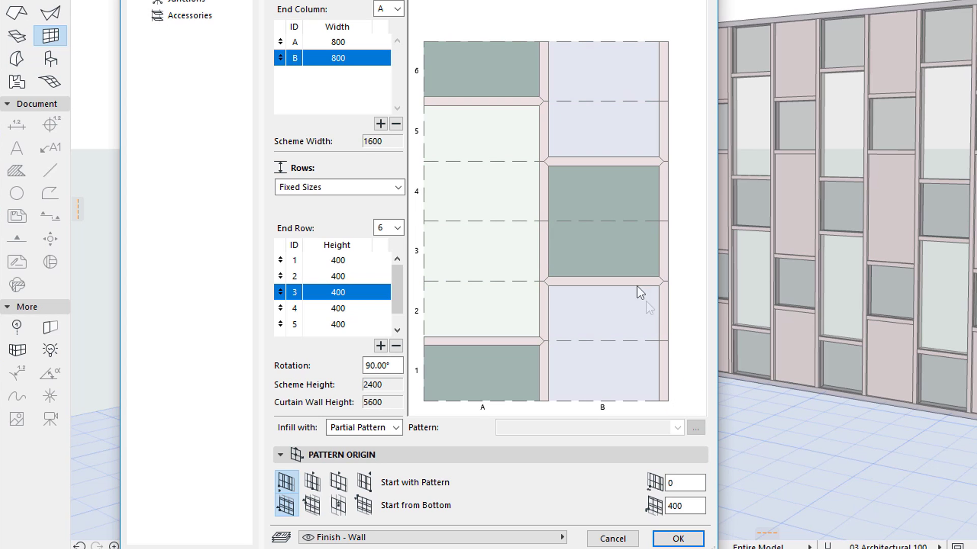
pyautogui.click(541, 244)
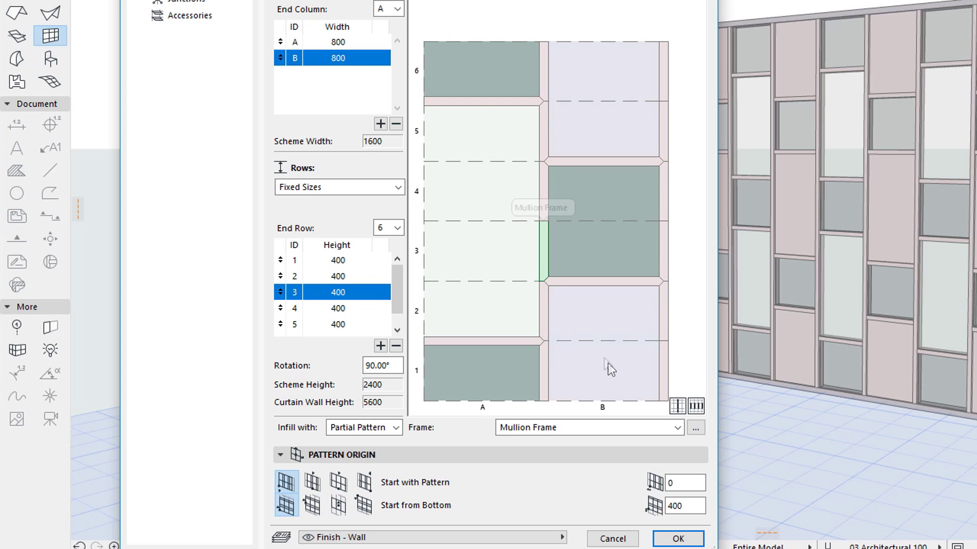
pyautogui.click(676, 407)
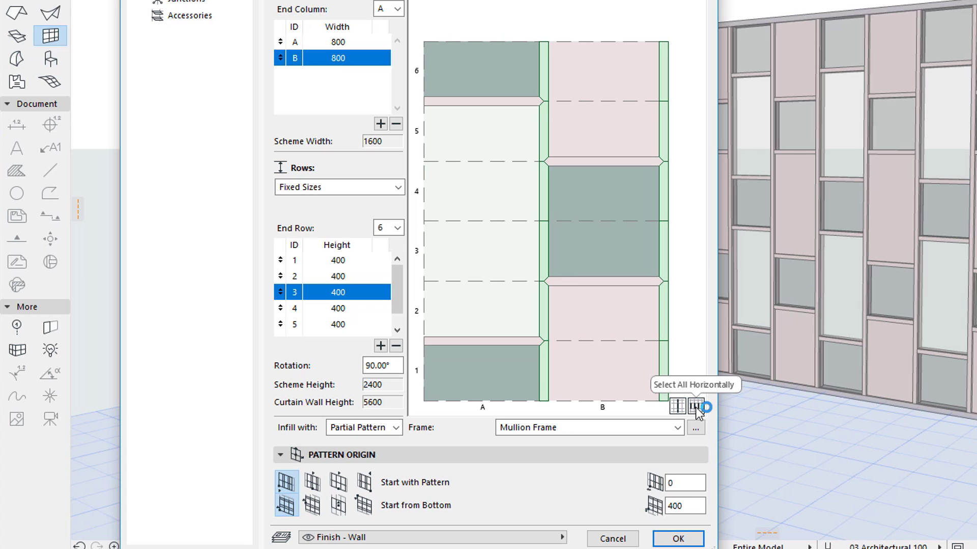
pyautogui.click(691, 353)
pyautogui.click(618, 360)
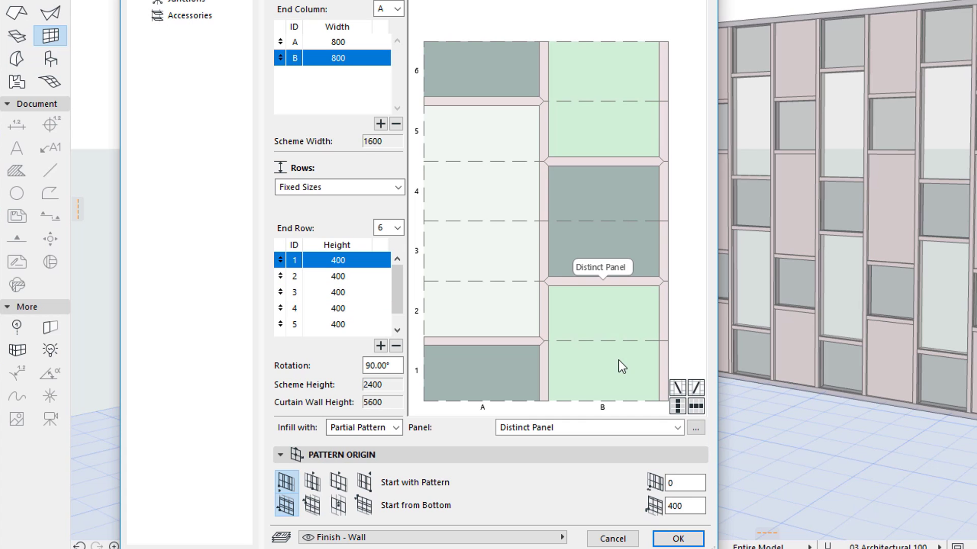
pyautogui.click(677, 405)
pyautogui.click(695, 406)
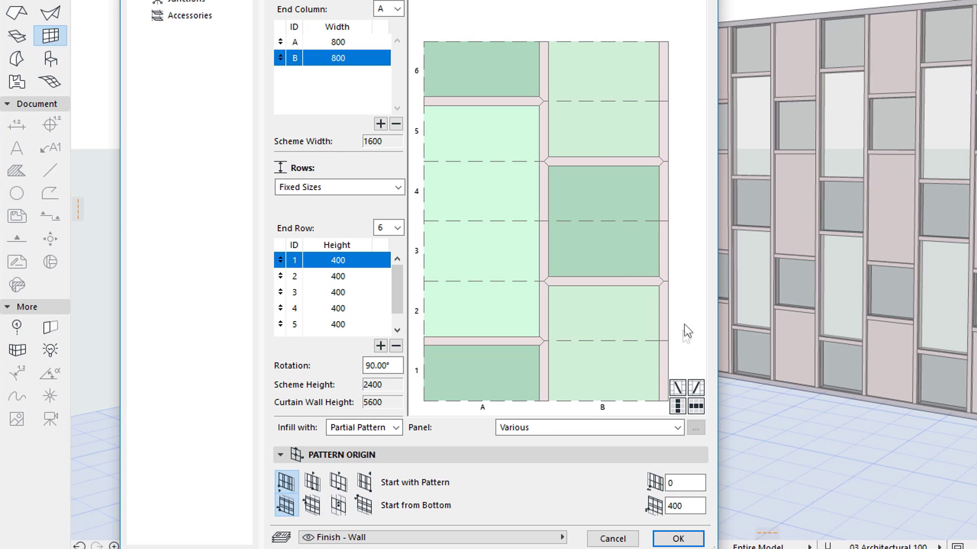
pyautogui.click(689, 287)
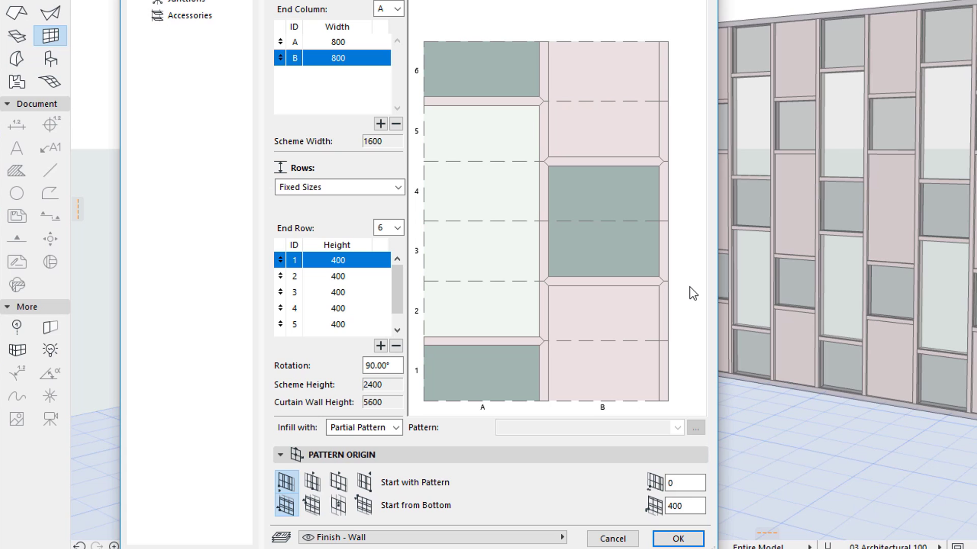
pyautogui.click(582, 245)
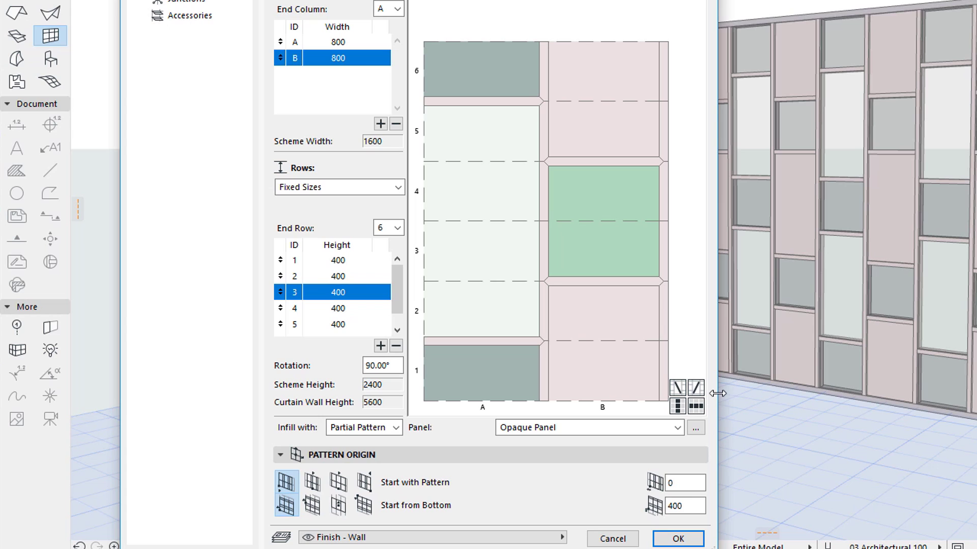
pyautogui.click(677, 389)
pyautogui.click(620, 259)
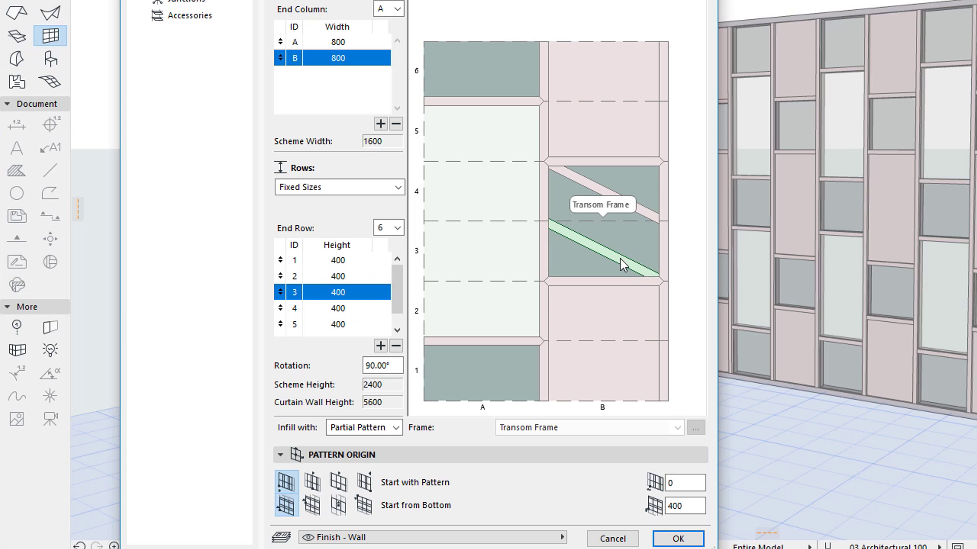
pyautogui.click(627, 201)
pyautogui.press('Delete')
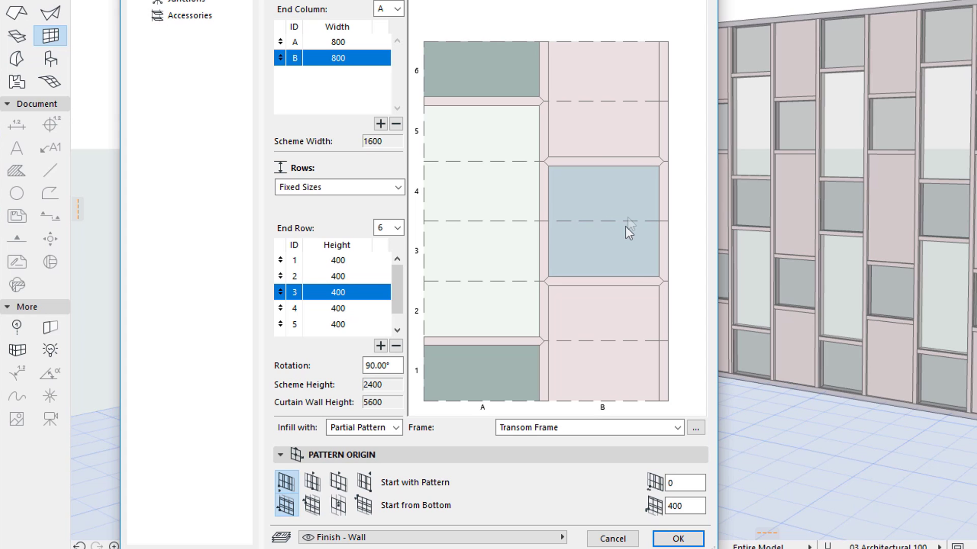
pyautogui.click(625, 242)
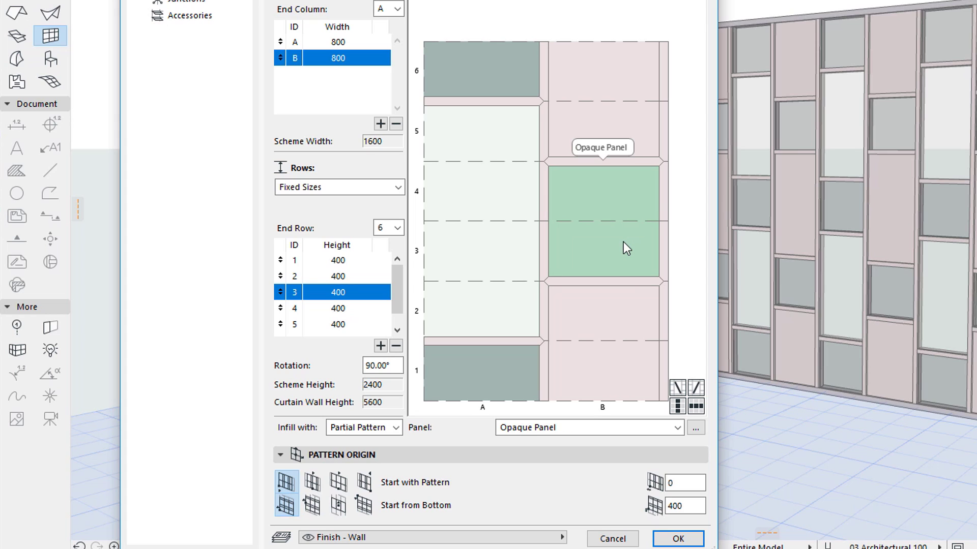
pyautogui.click(695, 387)
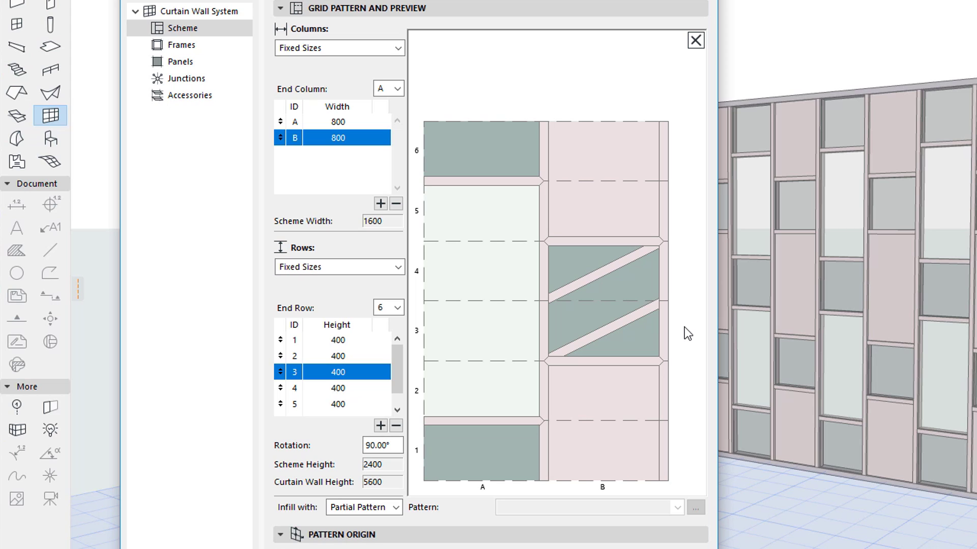
pyautogui.click(637, 315)
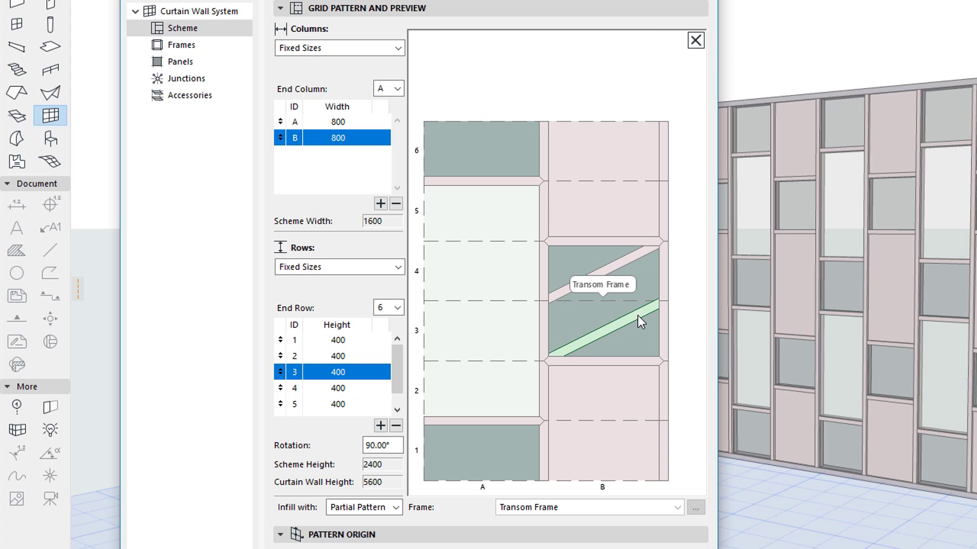
pyautogui.keyDown('shift'); pyautogui.click(614, 270); pyautogui.keyUp('shift')
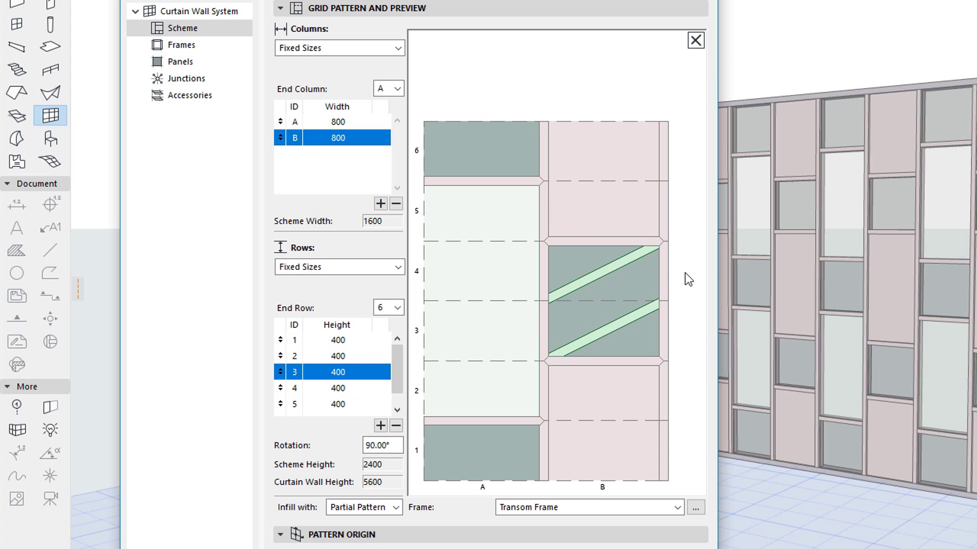
pyautogui.press('Delete')
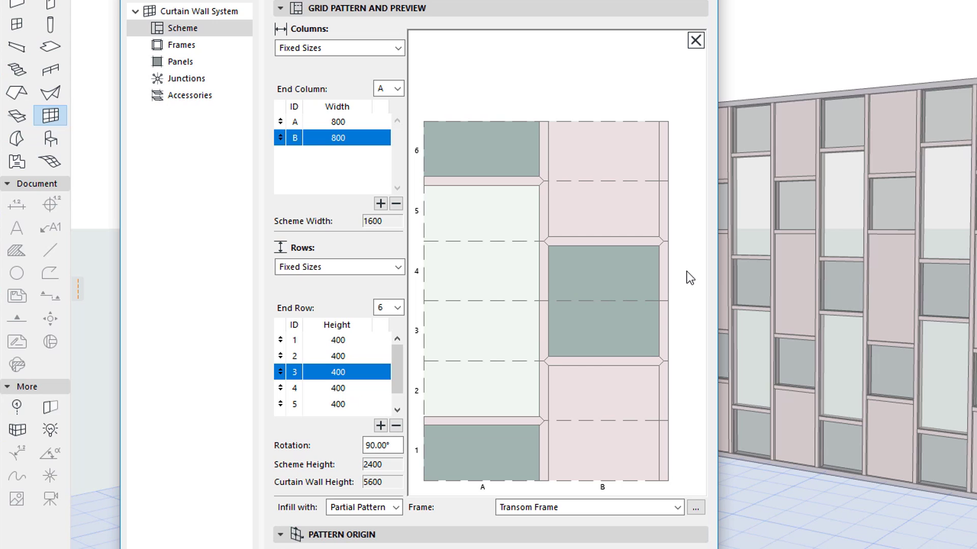
# Step: Clear the scheme pattern and apply the Honeycomb - Checkered 3000/5196 favorite
pyautogui.click(695, 41)
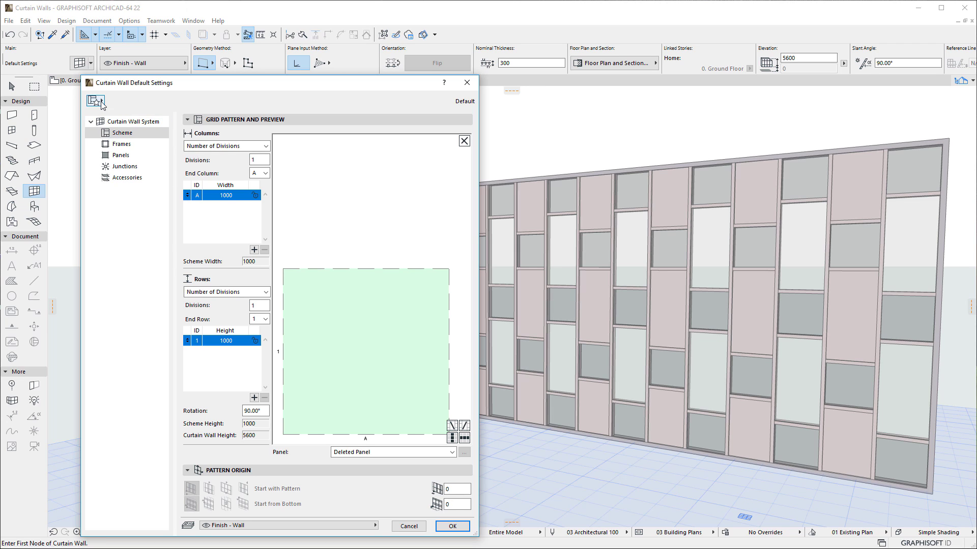
pyautogui.click(101, 104)
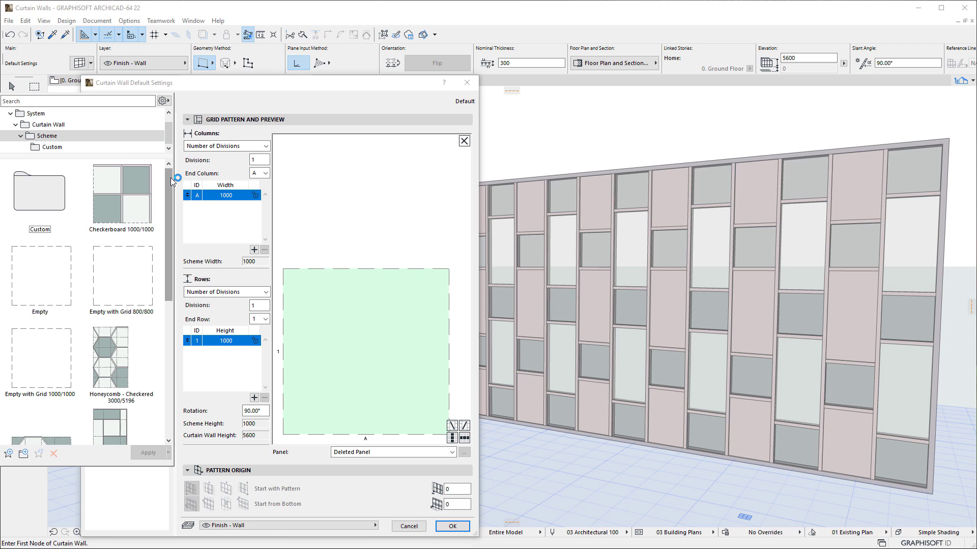
pyautogui.moveTo(170, 177); pyautogui.dragTo(171, 239)
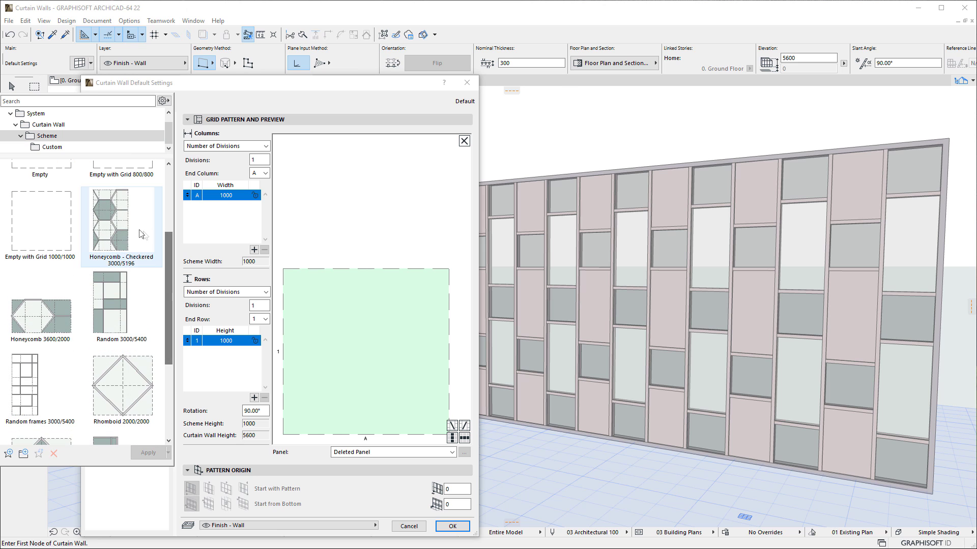
pyautogui.doubleClick(121, 225)
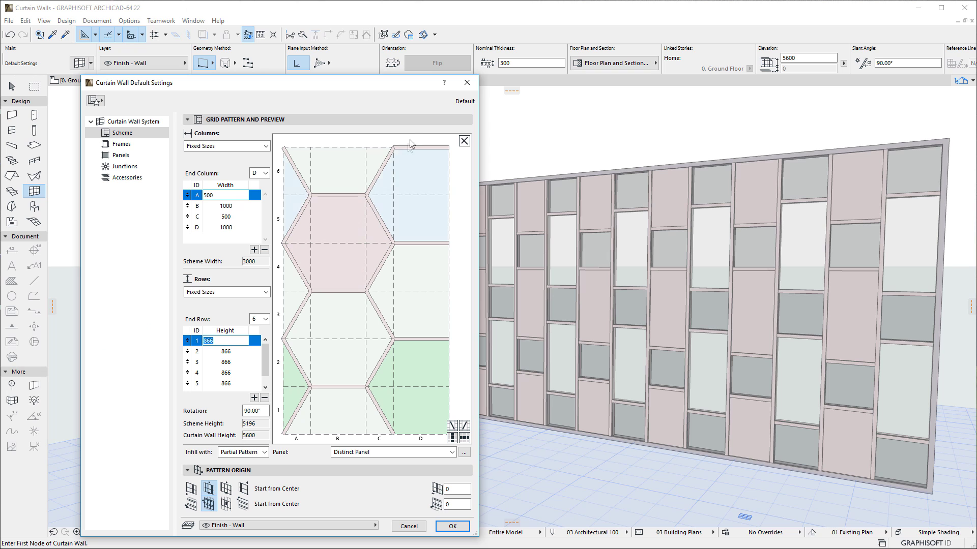